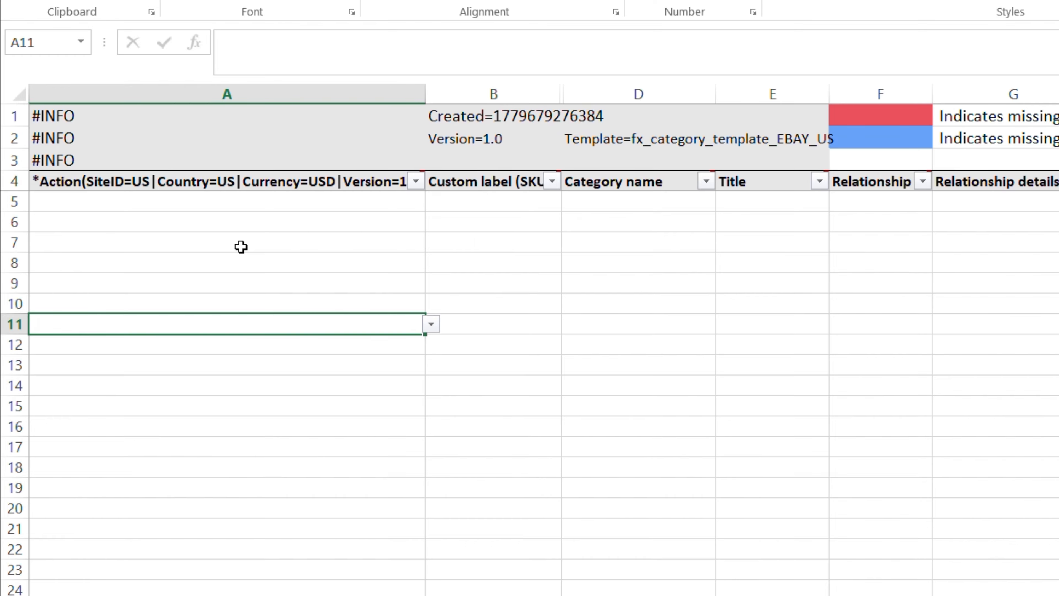
- Set the Action of the first listing row (row 5) to Add
{"action": "left_click", "coordinate": [22, 211]}
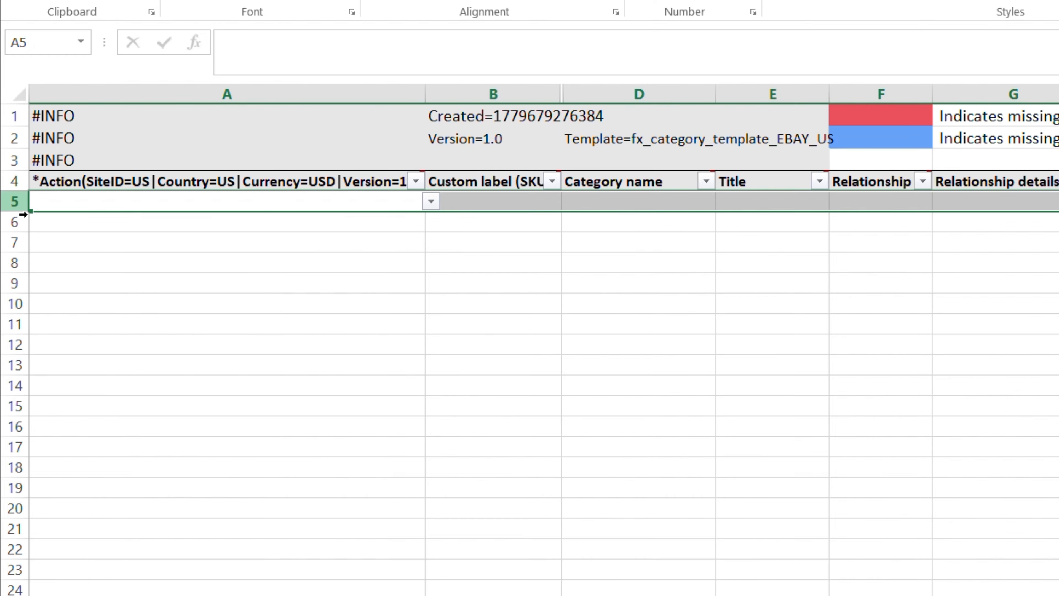
{"action": "left_click", "coordinate": [177, 260]}
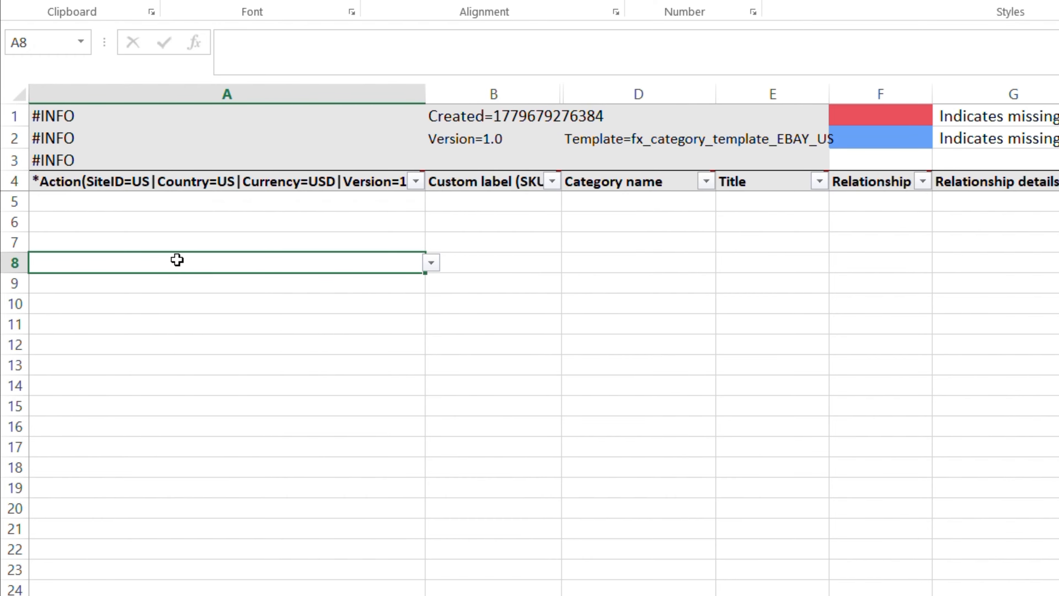
{"action": "mouse_move", "coordinate": [268, 182]}
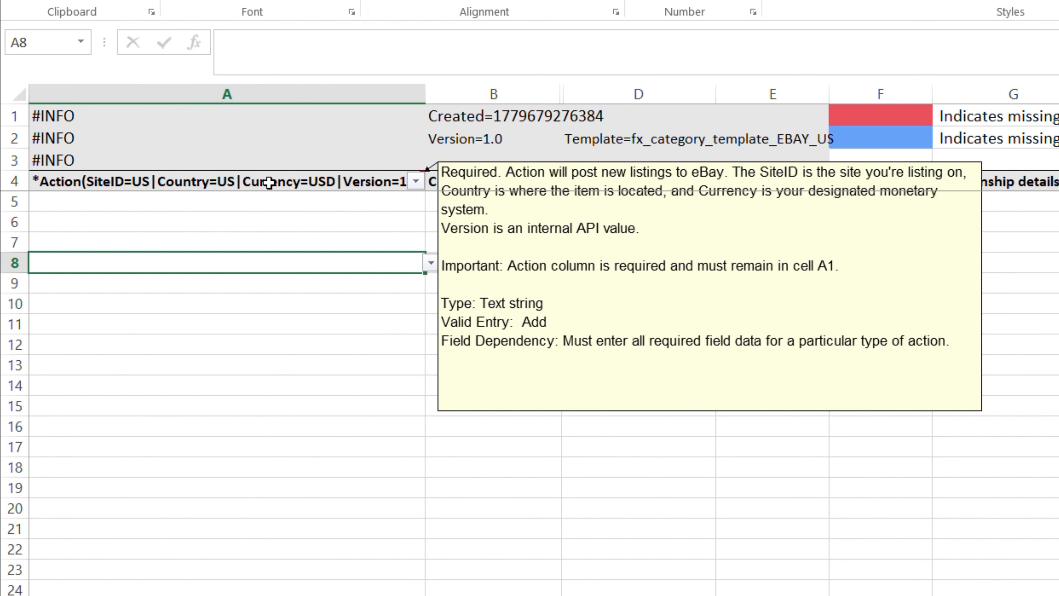
{"action": "left_click", "coordinate": [284, 204]}
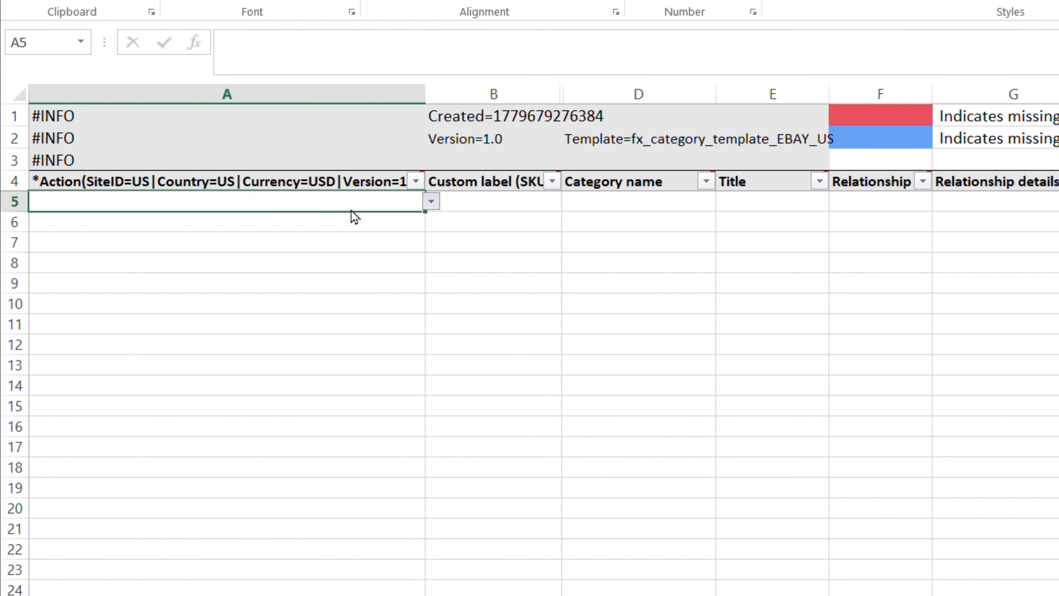
{"action": "left_click", "coordinate": [330, 223]}
- Set row 5's category name to "/Clothing, Shoes & Accessories/Women/Women's Clothing/Intimates & Sleep/Sleepwear & Robes"
{"action": "left_click", "coordinate": [605, 207]}
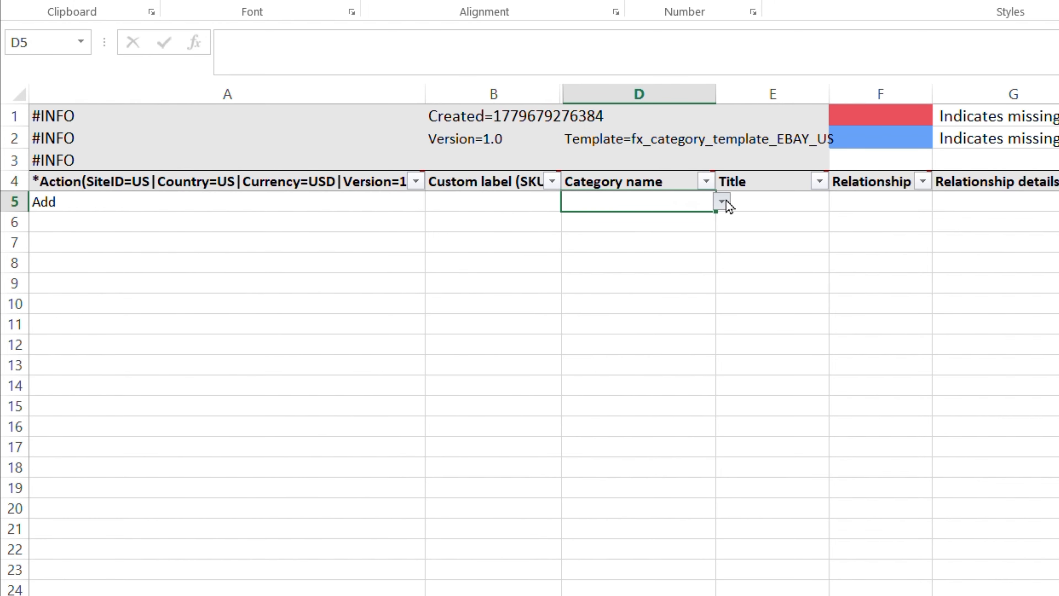
{"action": "type", "text": "/Clothing, Shoes & Accessories/Women/Women's Clothing/Intimates & Sleep/Sleepwear & Robes"}
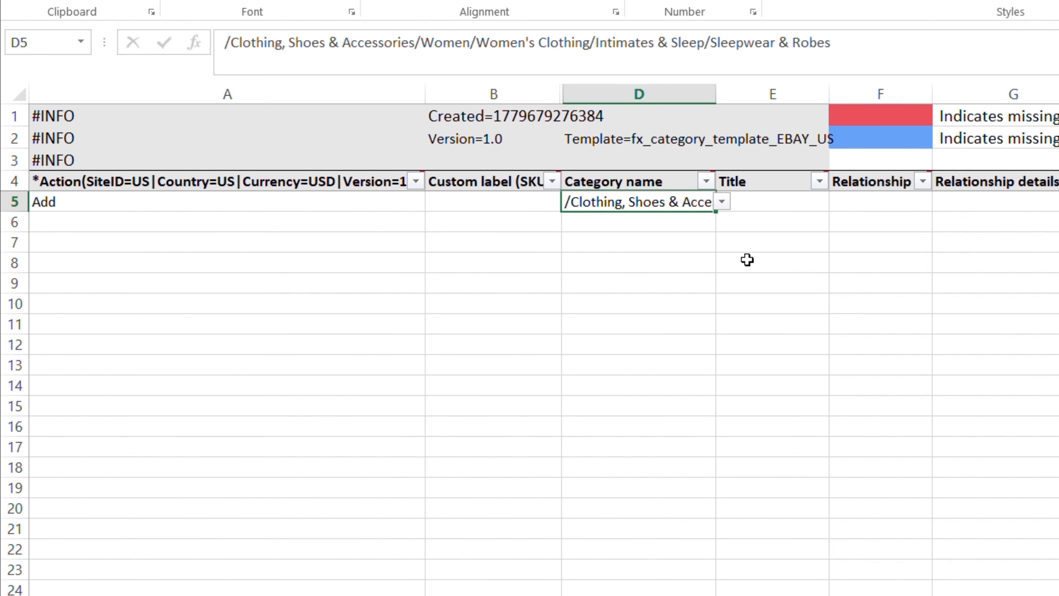
{"action": "left_click", "coordinate": [747, 260]}
- Enter the row 5 listing title "Luxury Silk Pajamas Set for Women Long Sleeve Sleepwear Button Down Nightwear"
{"action": "left_click", "coordinate": [746, 202]}
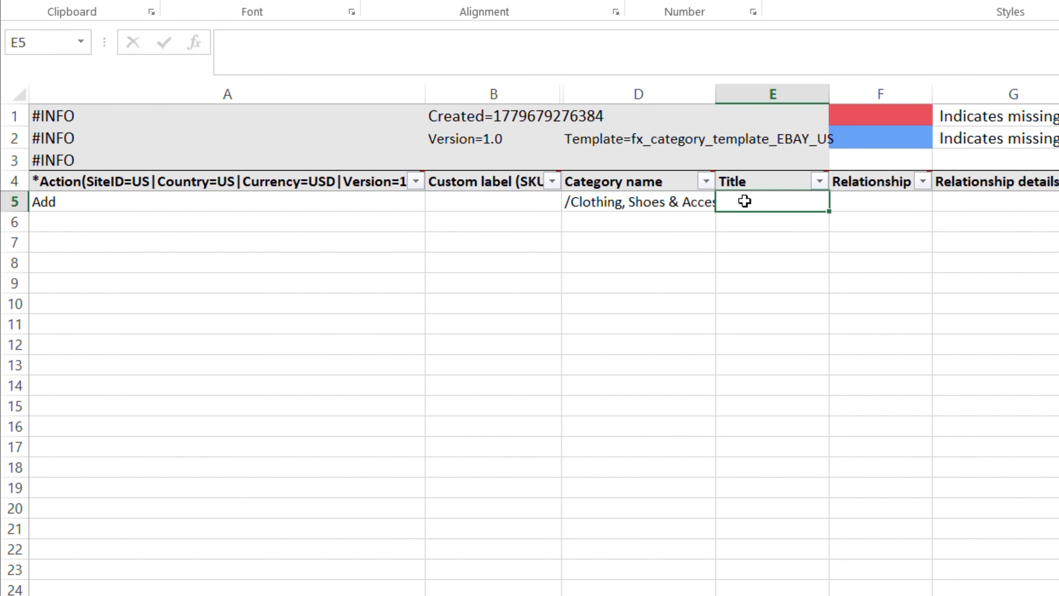
{"action": "type", "text": "Luxury Silk Pajamas Set for Women Long Sleeve Sleepwear Button Down Nightwear"}
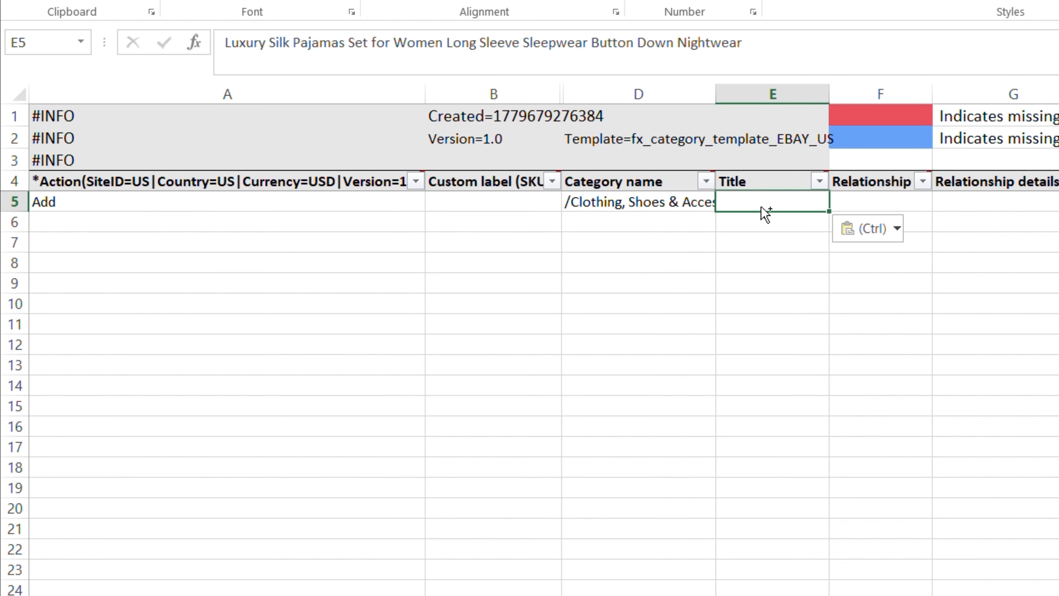
{"action": "left_click", "coordinate": [918, 250]}
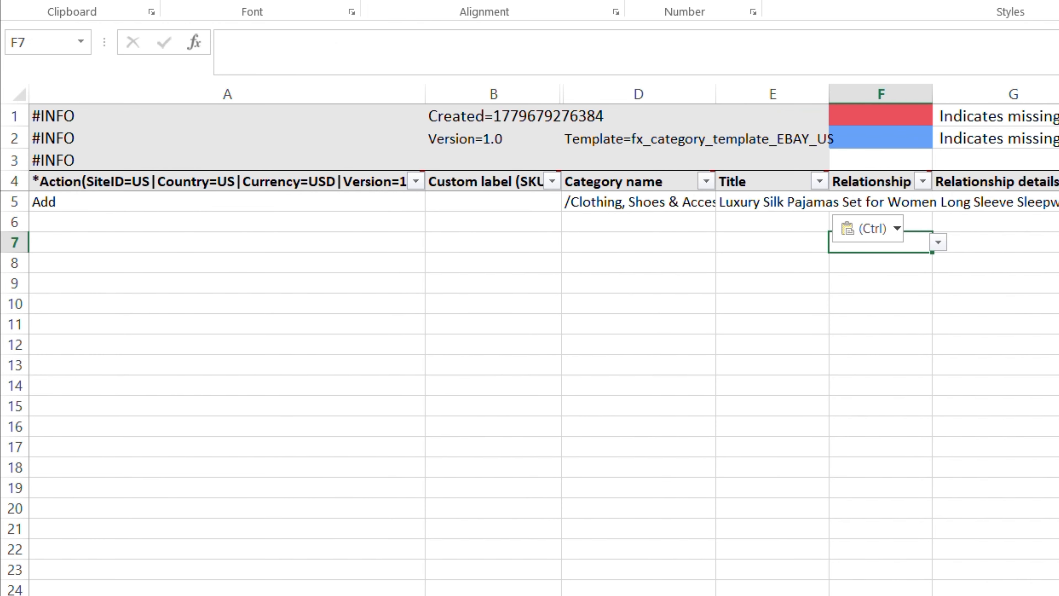
- Set row 5's start price to 39.99 and its quantity to 10
{"action": "scroll", "coordinate": [834, 209], "scroll_direction": "right", "scroll_amount": 3}
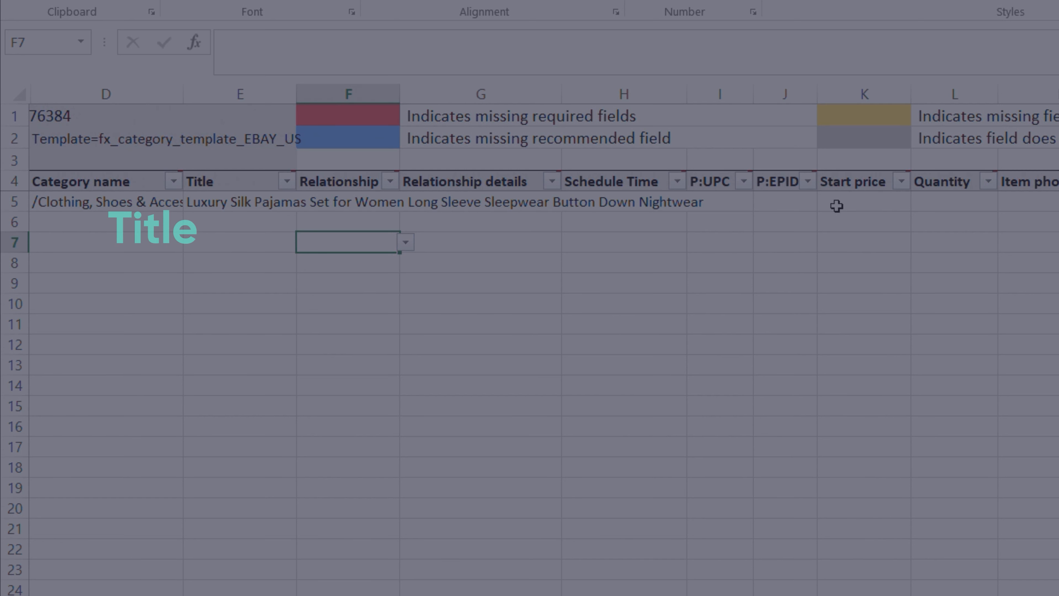
{"action": "left_click", "coordinate": [853, 201]}
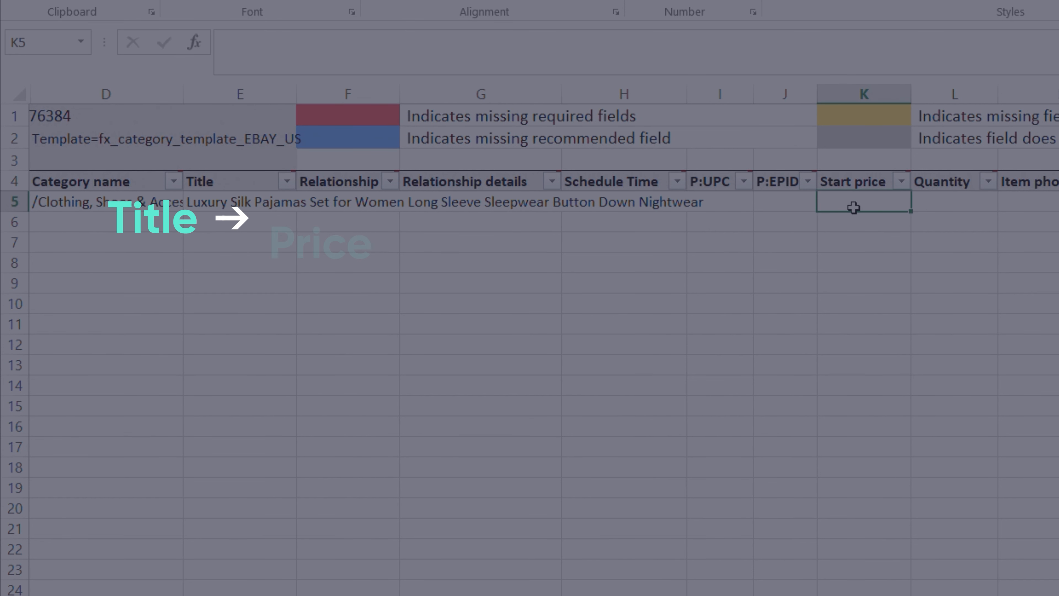
{"action": "type", "text": "39.99"}
{"action": "key", "text": "Return"}
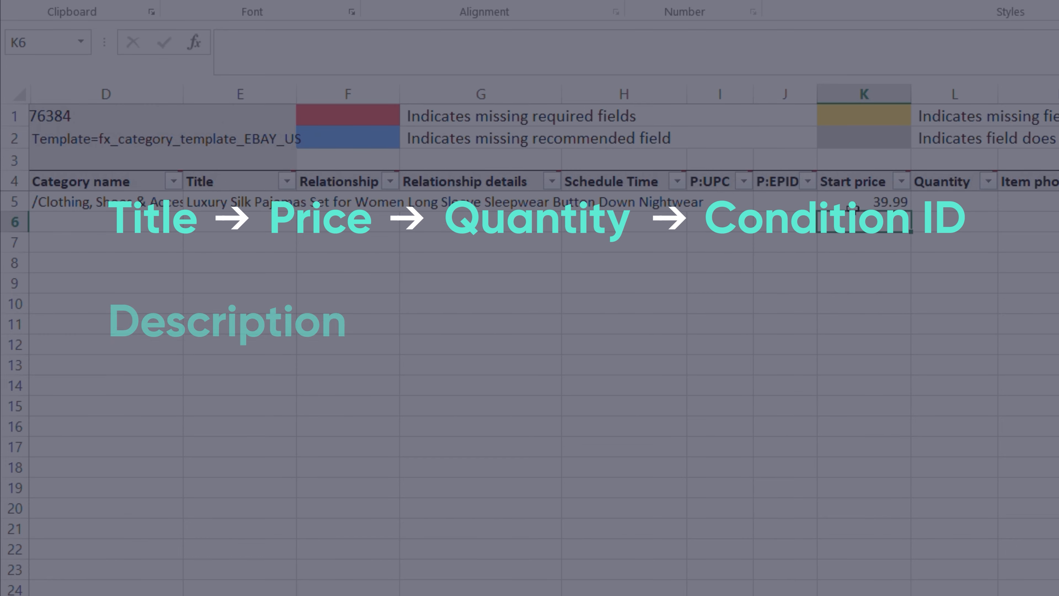
{"action": "left_click", "coordinate": [958, 199]}
{"action": "type", "text": "10"}
{"action": "key", "text": "Return"}
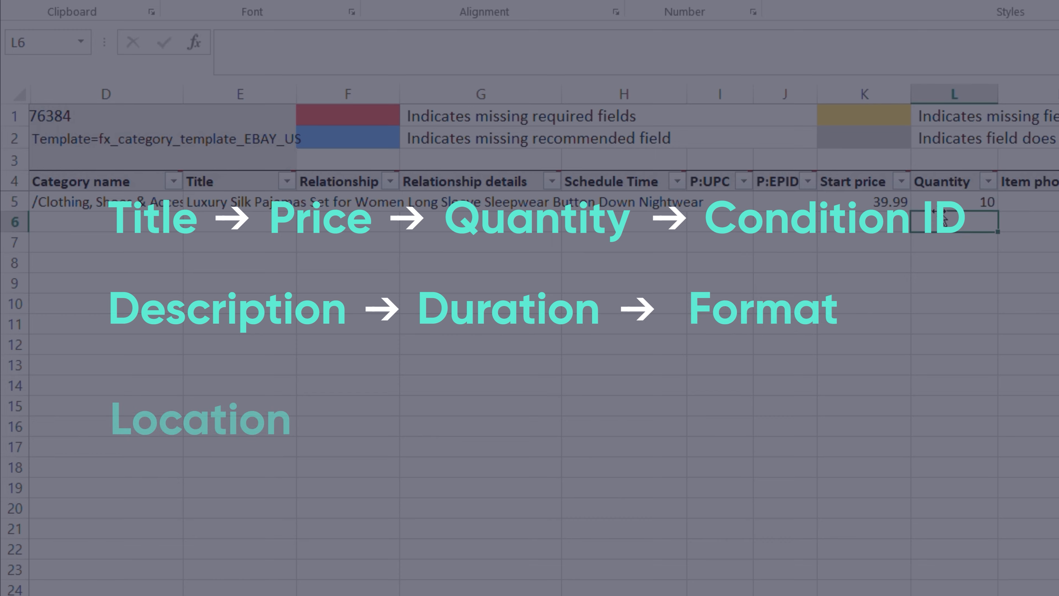
{"action": "left_click", "coordinate": [1057, 202]}
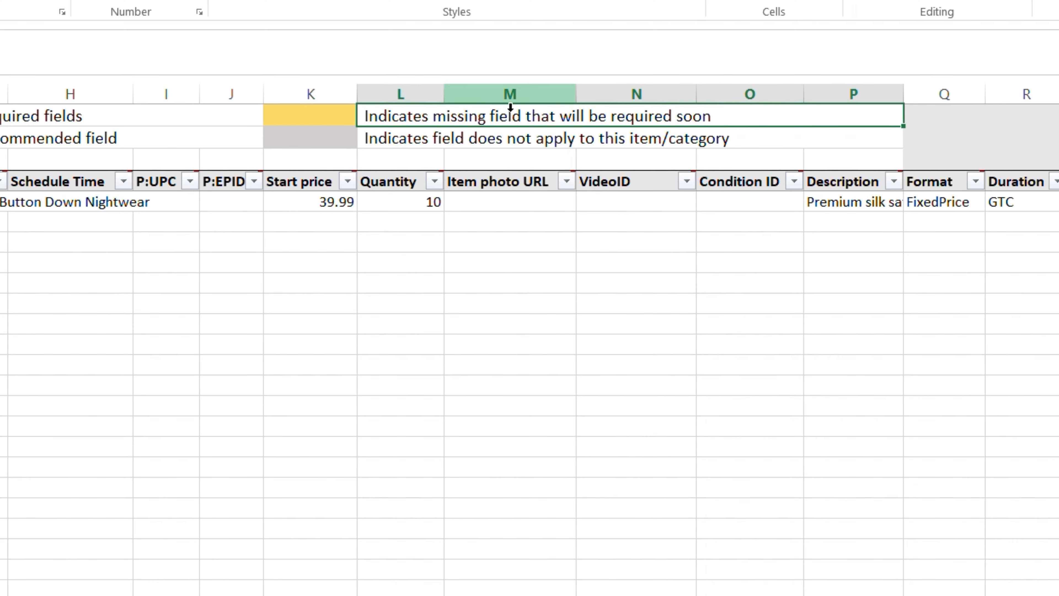
- For the Item photo URL, upload the pajama image to ImgBB with "Don't autodelete" and copy its viewer link
{"action": "left_click", "coordinate": [508, 92]}
{"action": "left_click", "coordinate": [526, 184]}
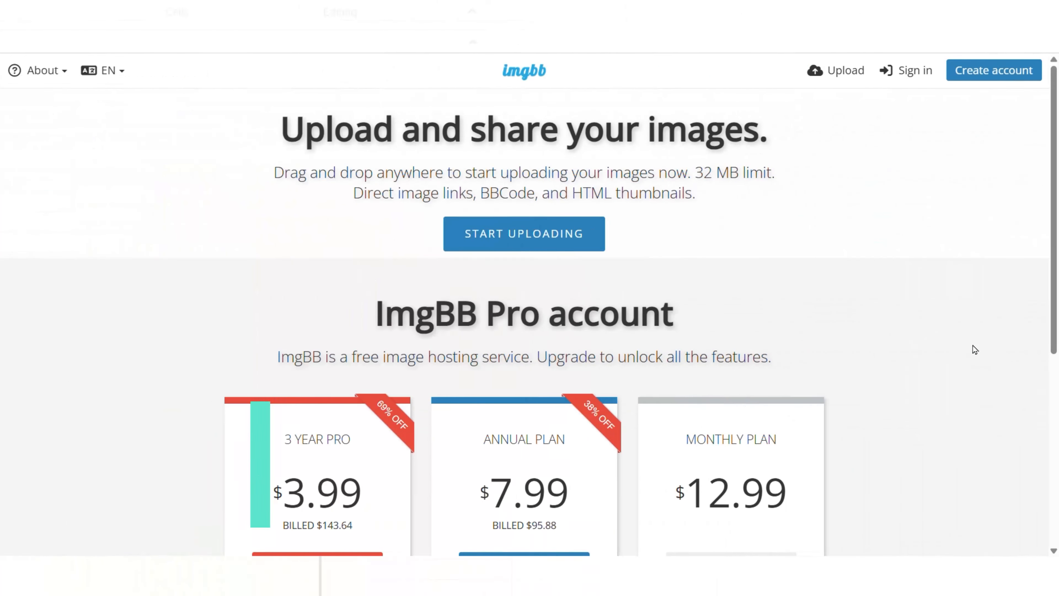
{"action": "left_click", "coordinate": [592, 240]}
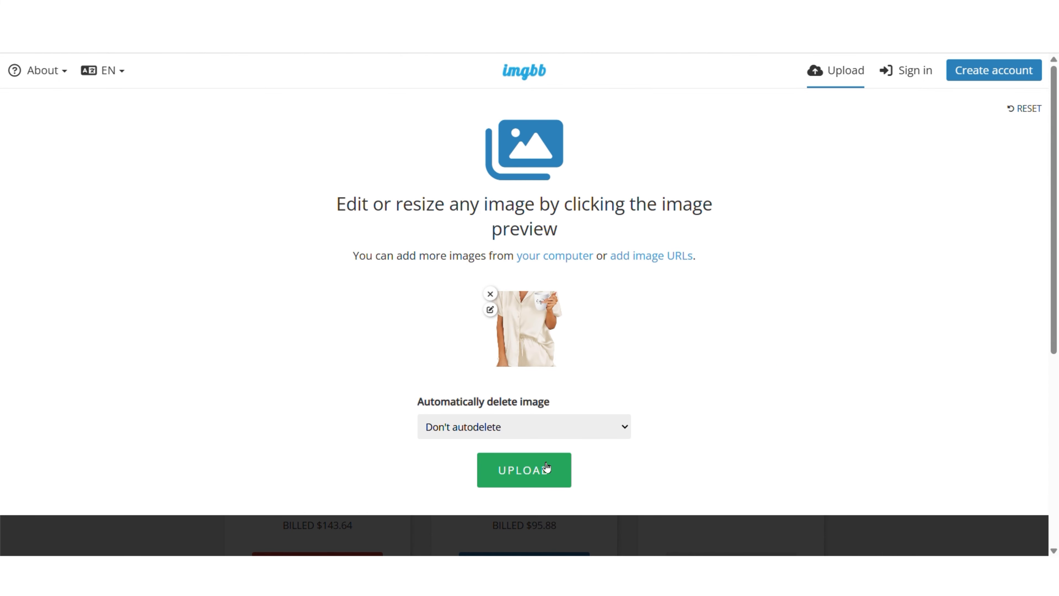
{"action": "left_click", "coordinate": [546, 467]}
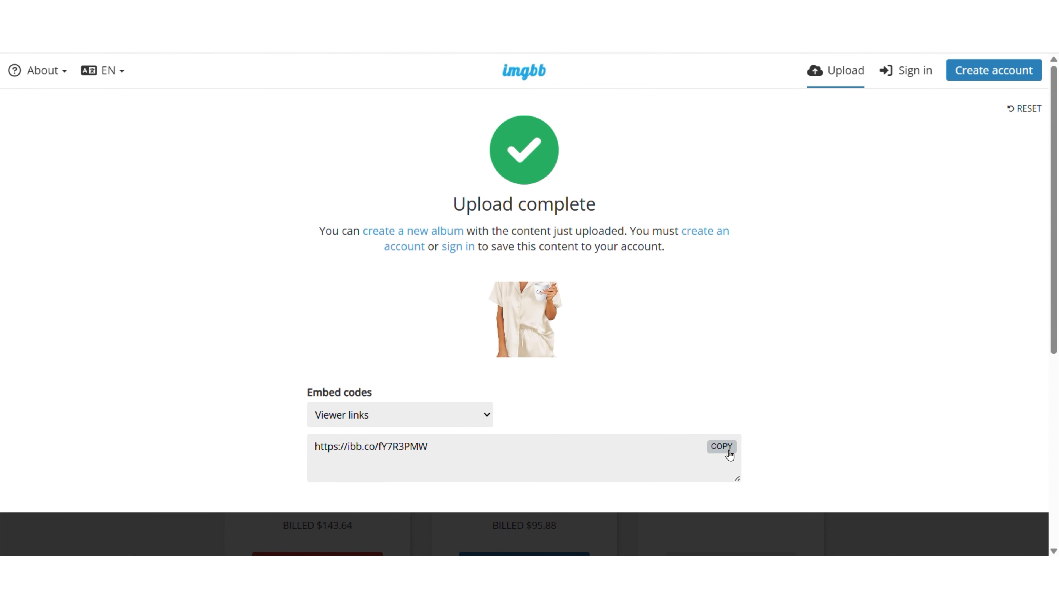
{"action": "left_click", "coordinate": [722, 446]}
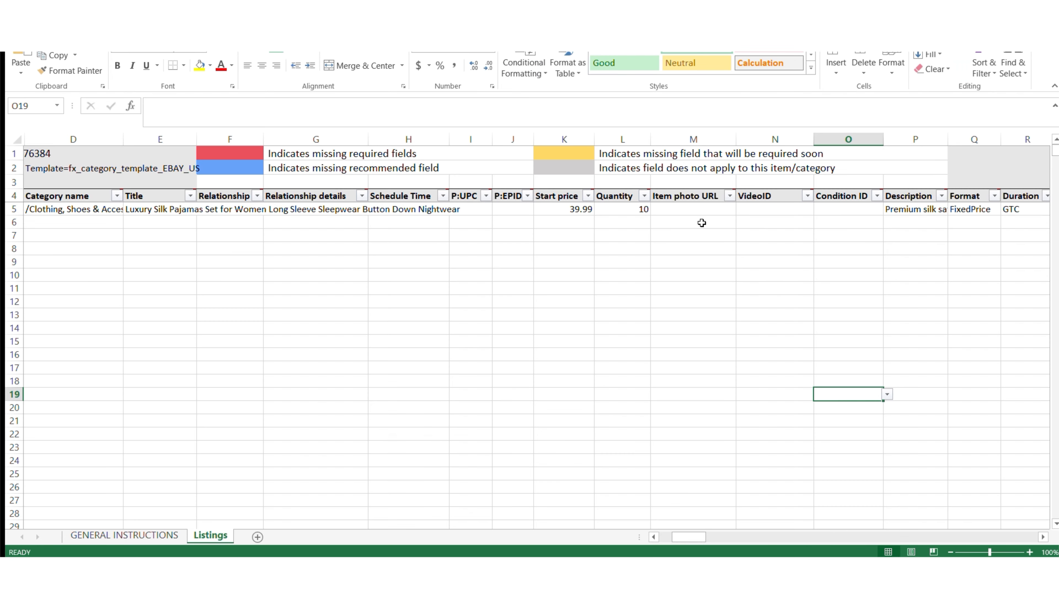
- Return to the listing spreadsheet and paste the copied image link as row 5's Item photo URL
{"action": "left_click", "coordinate": [697, 215]}
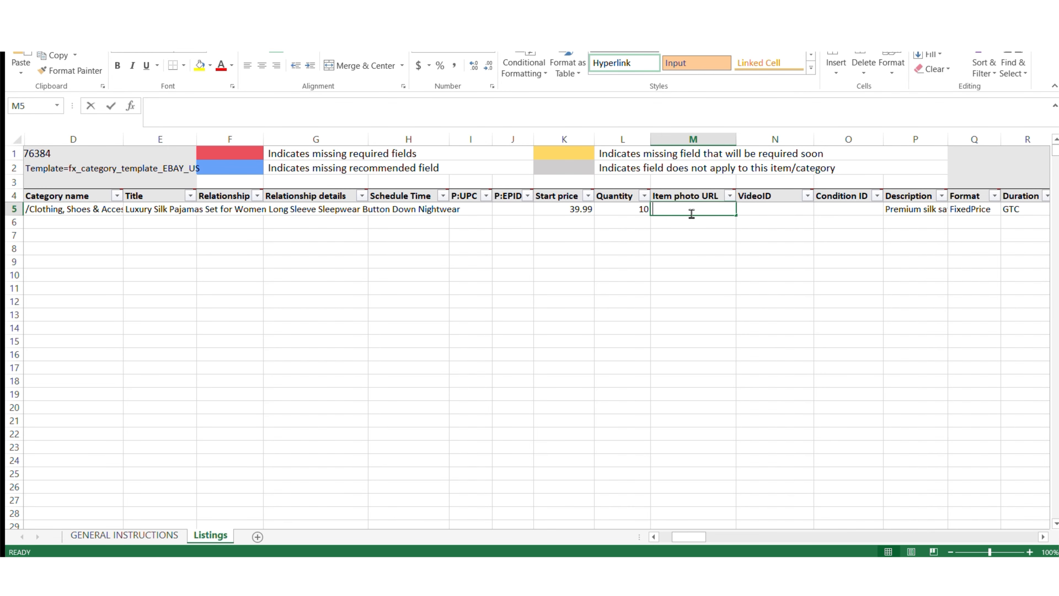
{"action": "key", "text": "ctrl+v"}
{"action": "key", "text": "Return"}
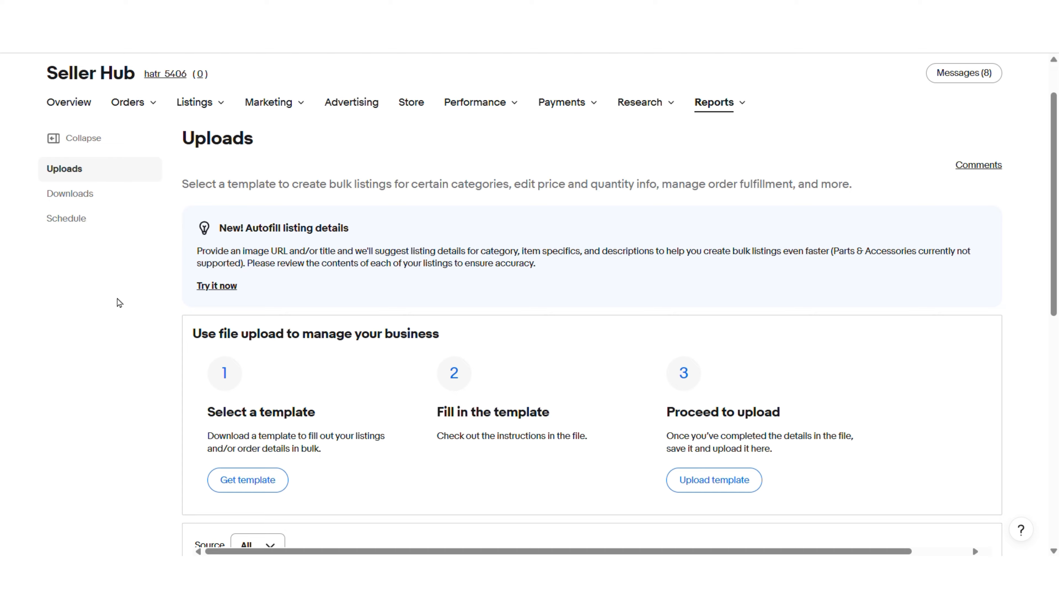
- In eBay Seller Hub, open the file upload dialog for the completed template
{"action": "left_click", "coordinate": [715, 487]}
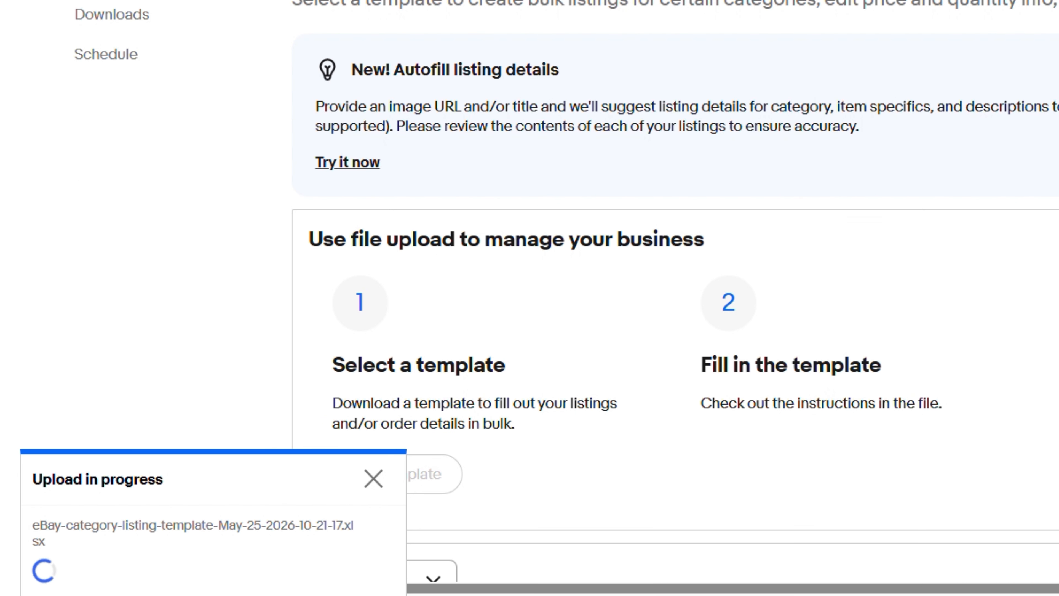
- In LitCommerce, choose "LitCommerce as Main Store" and continue to the channel setup
{"action": "scroll", "coordinate": [675, 292], "scroll_direction": "down", "scroll_amount": 5}
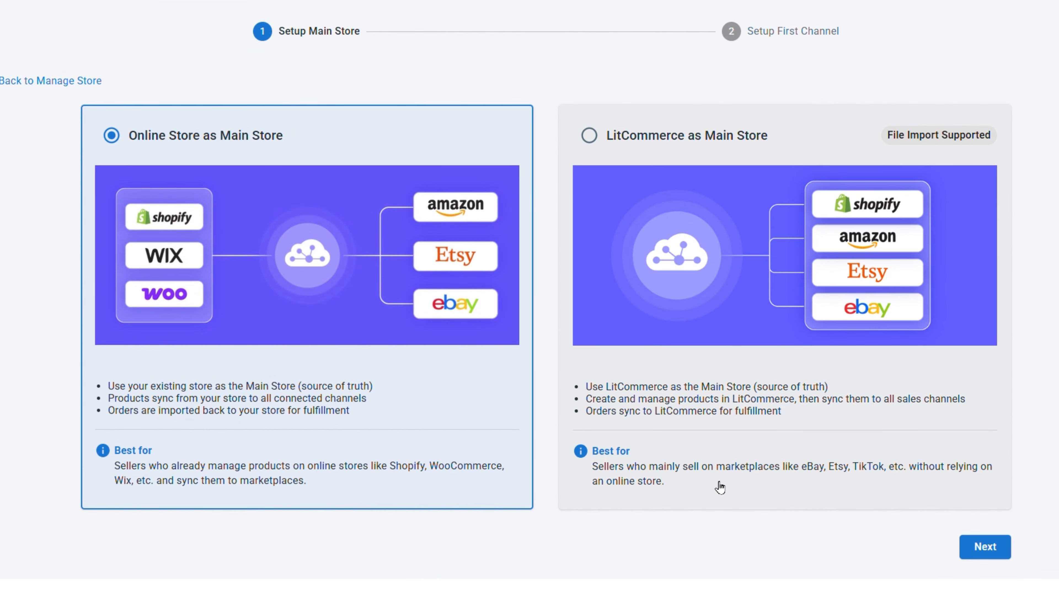
{"action": "left_click", "coordinate": [721, 490]}
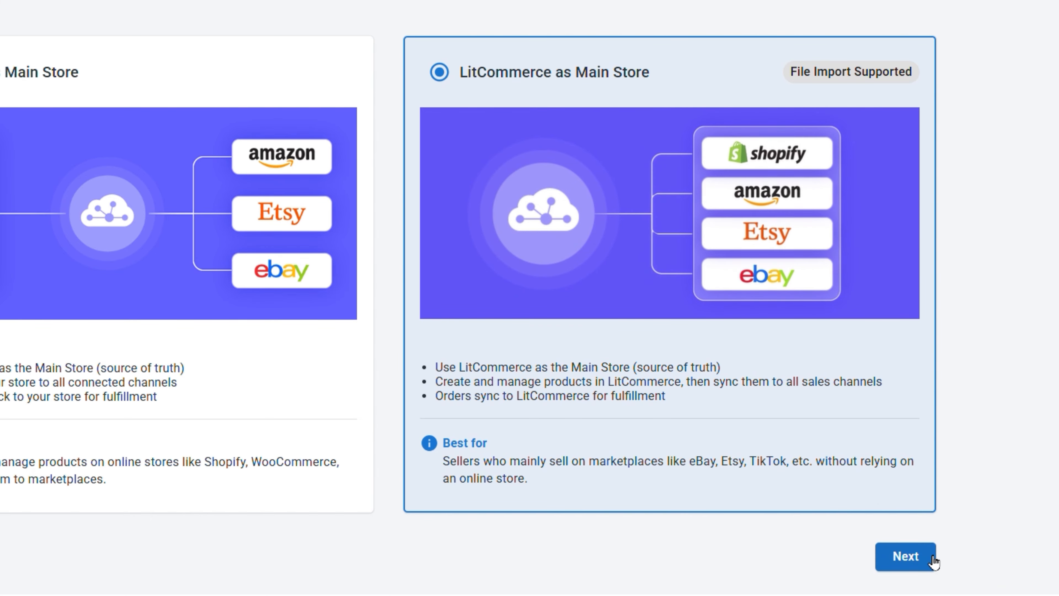
{"action": "left_click", "coordinate": [911, 562]}
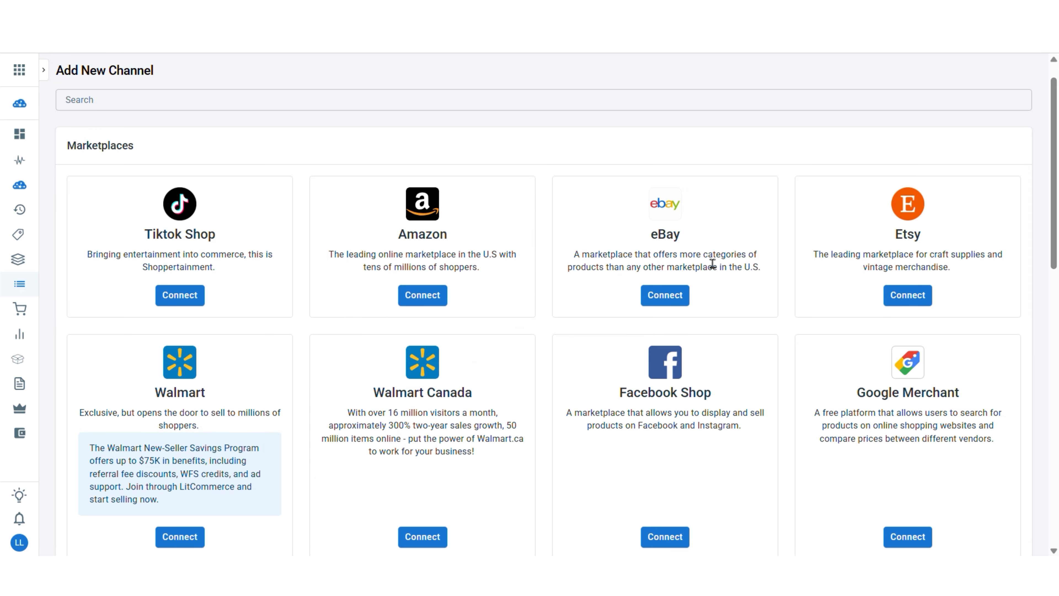
- Add an eBay sales channel named "eBay" for eBay.com (United States) and connect the seller account
{"action": "left_click", "coordinate": [672, 297]}
{"action": "left_click", "coordinate": [317, 241]}
{"action": "type", "text": "eBay"}
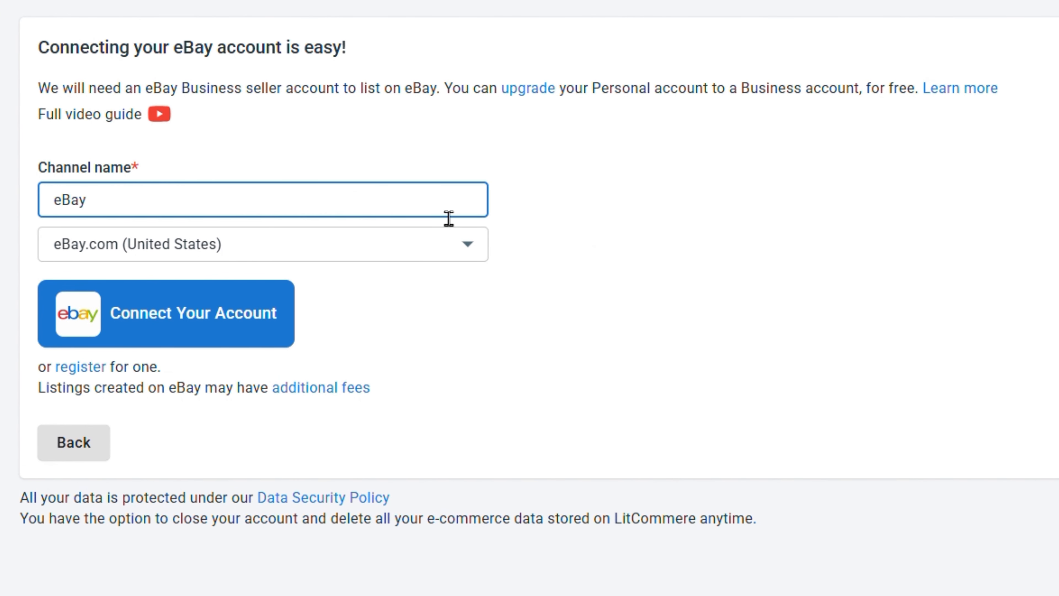
{"action": "left_click", "coordinate": [315, 310]}
{"action": "left_click", "coordinate": [187, 314]}
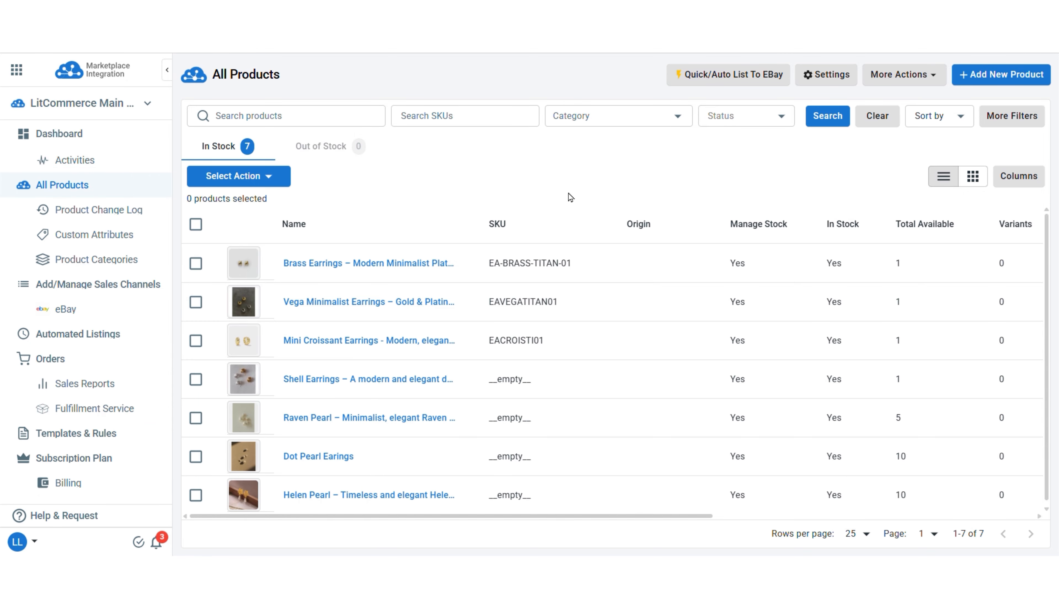
{"action": "left_click", "coordinate": [1041, 80]}
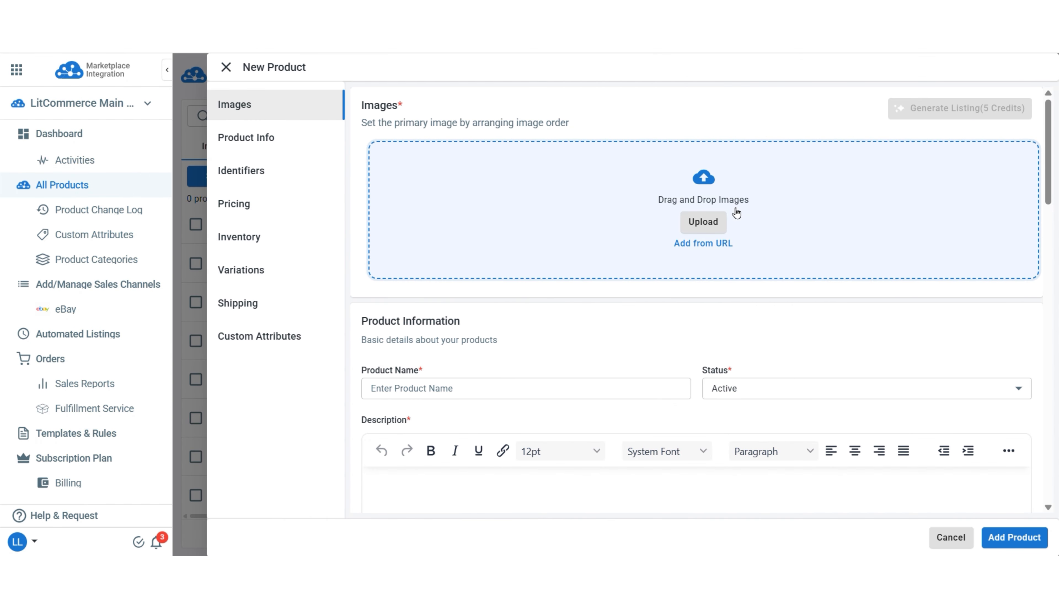
{"action": "left_click", "coordinate": [709, 225]}
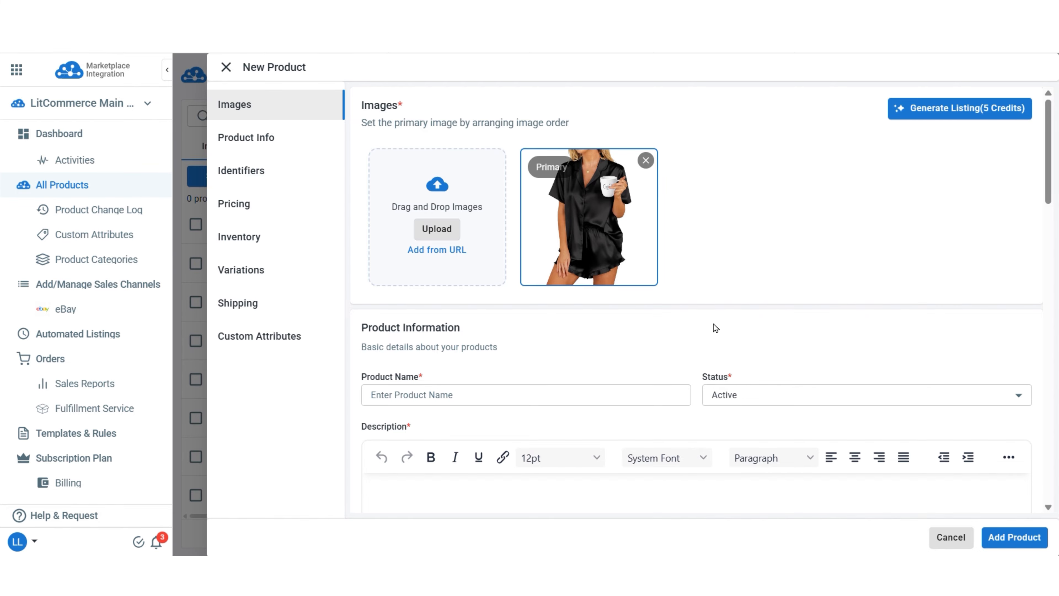
{"action": "key", "text": "Escape"}
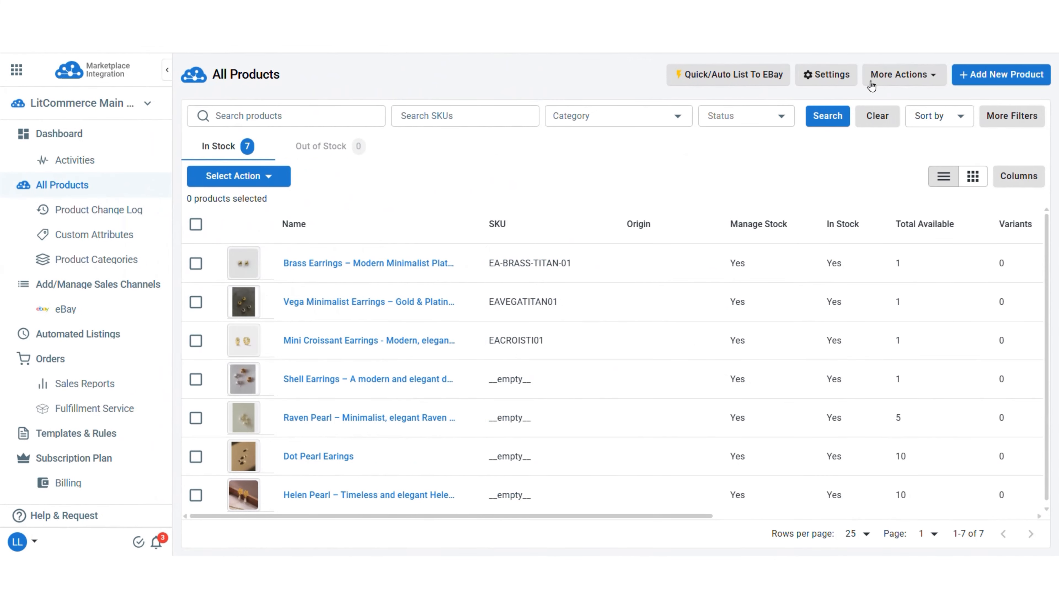
- Load sleepwear_products.xlsx as a File Upload product import and proceed to the field mapping
{"action": "left_click", "coordinate": [877, 81]}
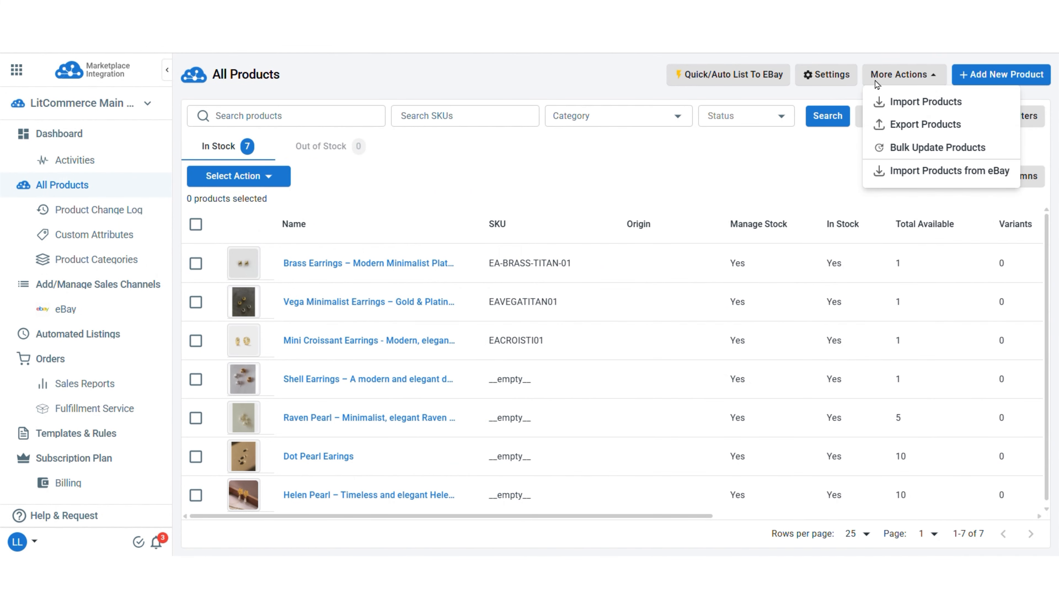
{"action": "left_click", "coordinate": [908, 107]}
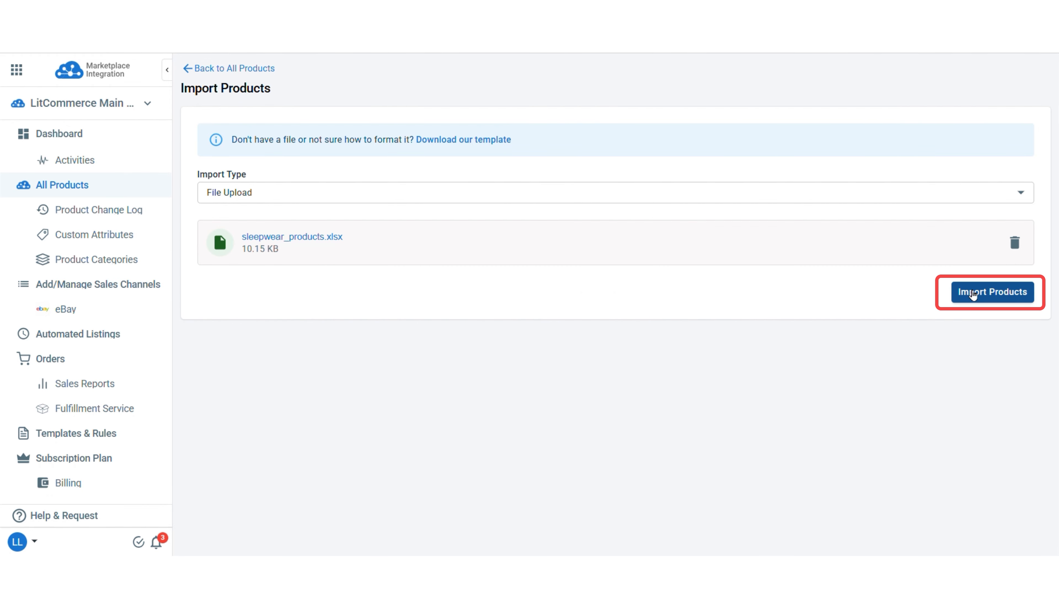
{"action": "left_click", "coordinate": [974, 295]}
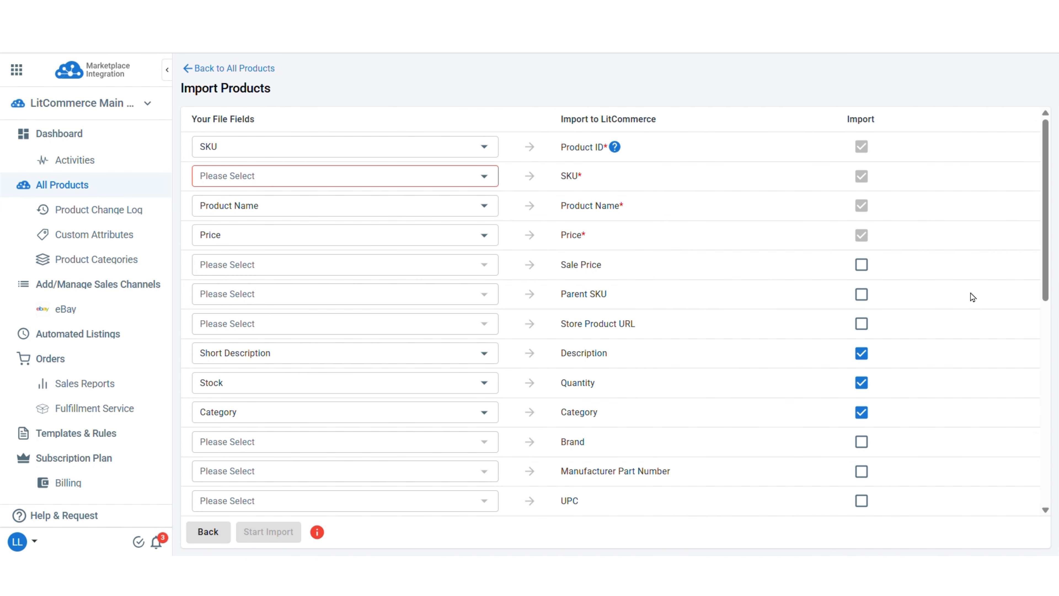
- Map the file's SKU field to the required SKU attribute and start the product import
{"action": "left_click", "coordinate": [483, 176]}
{"action": "left_click", "coordinate": [466, 206]}
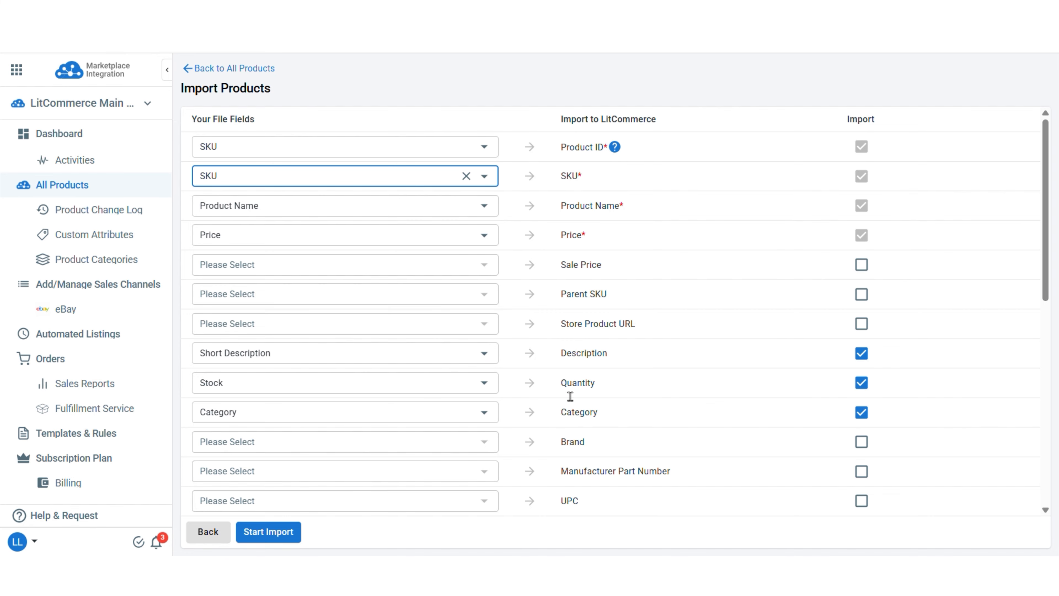
{"action": "scroll", "coordinate": [568, 393], "scroll_direction": "down", "scroll_amount": 10}
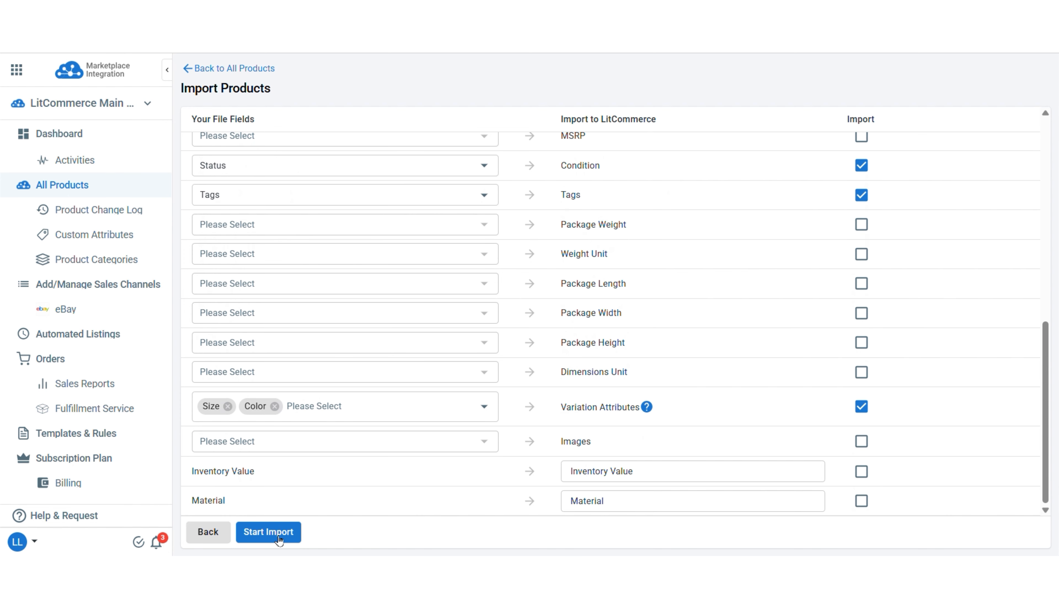
{"action": "left_click", "coordinate": [293, 532]}
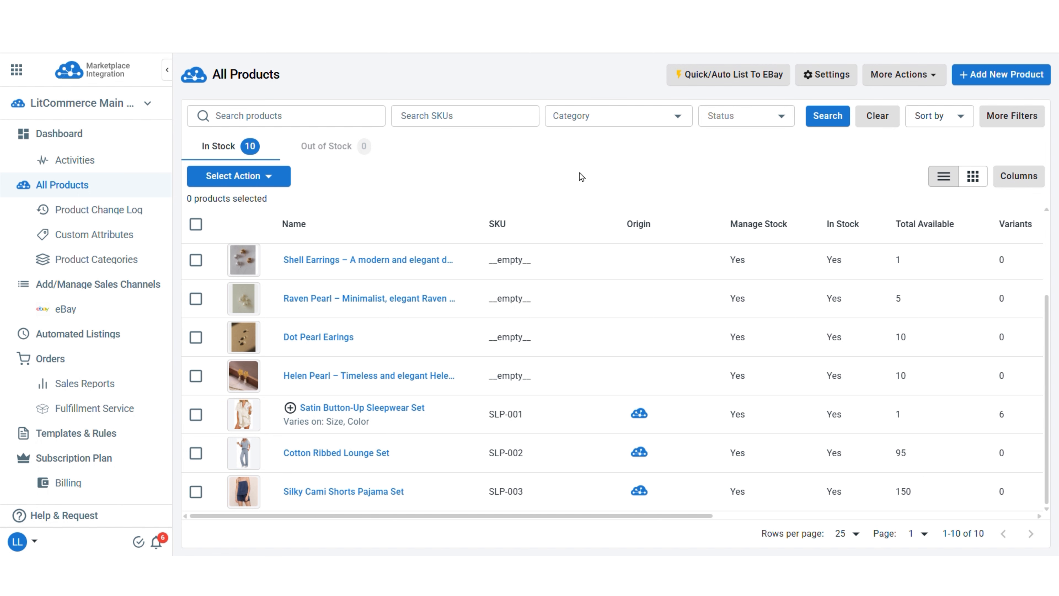
- Start a quick listing to eBay for products whose Product Category equals Women Sleepwear and continue to the listing setup
{"action": "left_click", "coordinate": [722, 77]}
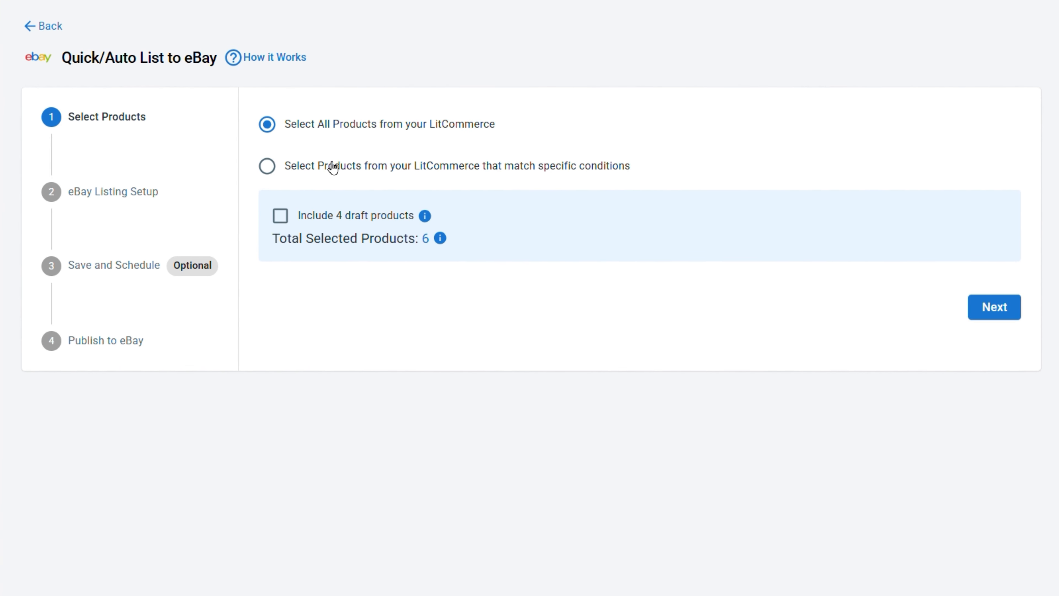
{"action": "left_click", "coordinate": [273, 171]}
{"action": "left_click", "coordinate": [539, 203]}
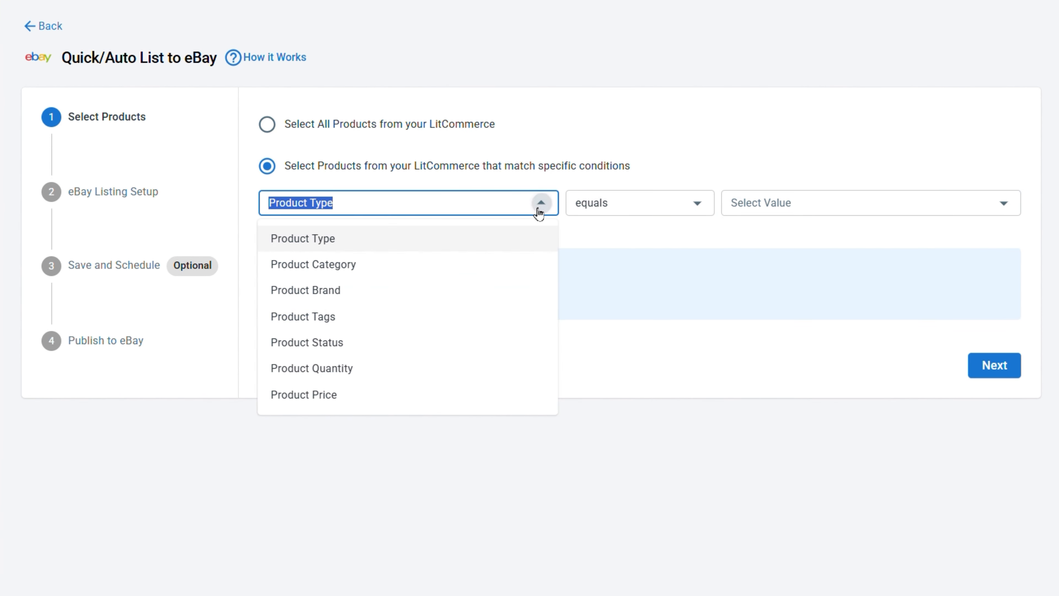
{"action": "left_click", "coordinate": [511, 264]}
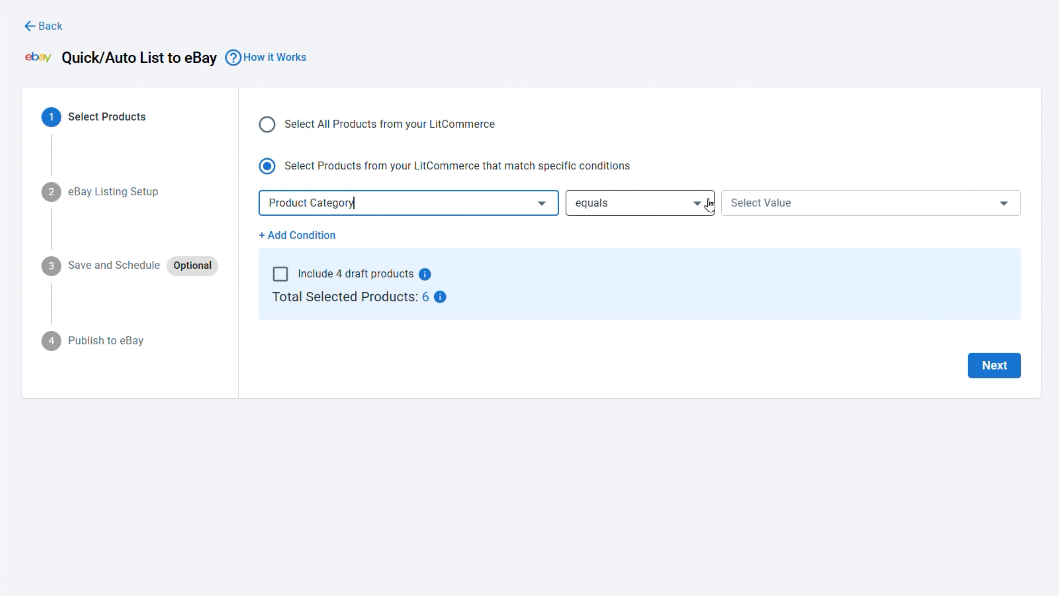
{"action": "left_click", "coordinate": [774, 209]}
{"action": "left_click", "coordinate": [768, 239]}
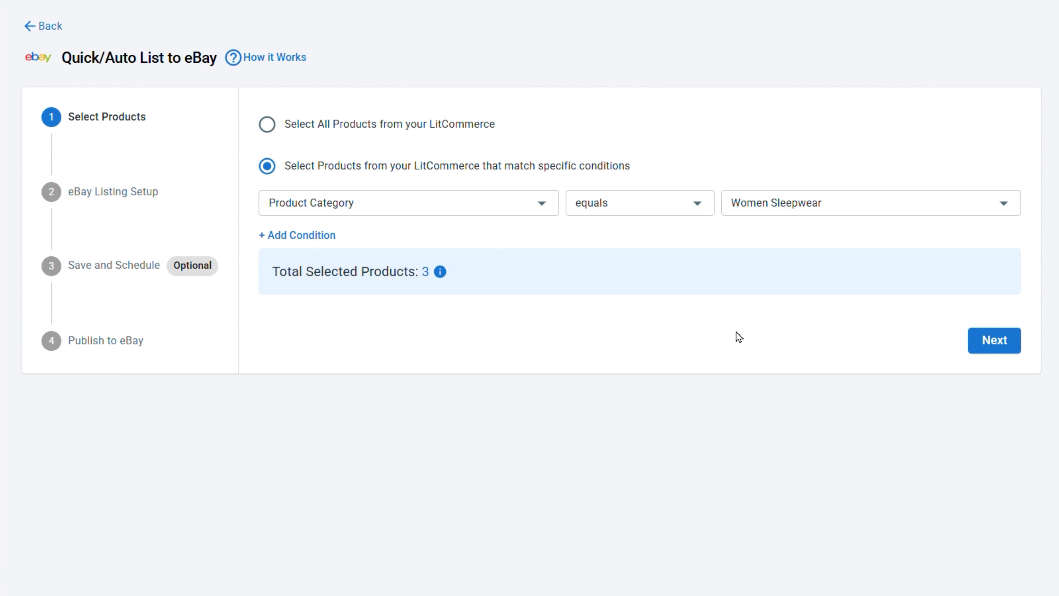
{"action": "left_click", "coordinate": [1011, 353]}
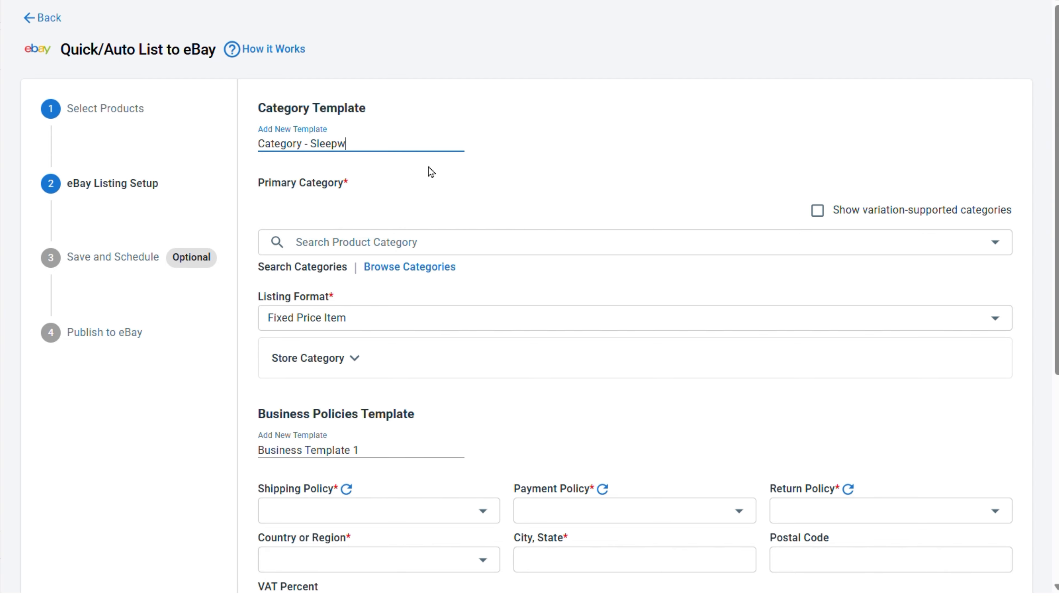
- In the "Category - Sleepwear" template, set the primary category to Women's Clothing > Intimates & Sleep > Sleepwear & Robes and the condition to New with tags
{"action": "left_click", "coordinate": [467, 257]}
{"action": "type", "text": "Sleepwear"}
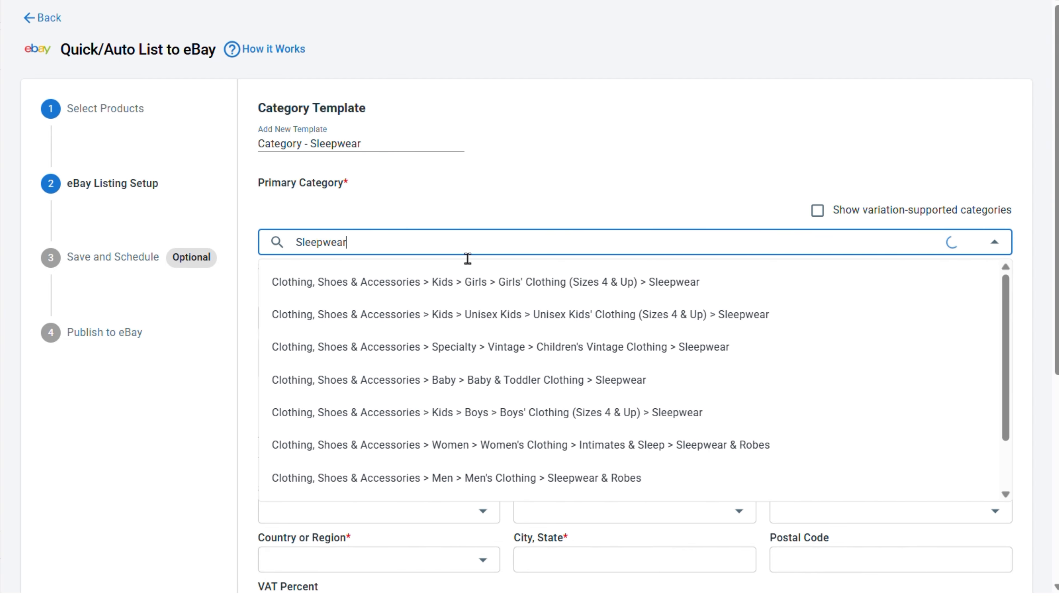
{"action": "left_click", "coordinate": [534, 456]}
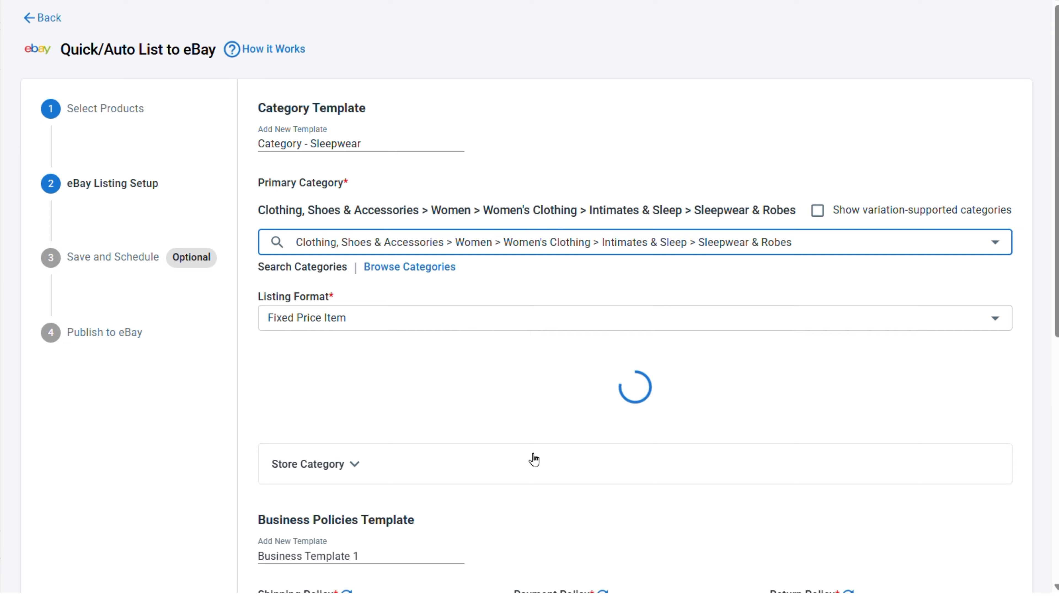
{"action": "left_click", "coordinate": [396, 397]}
{"action": "left_click", "coordinate": [383, 443]}
- Map the item specifics Brand to Brand, Size to the size attribute and Type to craft_type
{"action": "scroll", "coordinate": [383, 443], "scroll_direction": "down", "scroll_amount": 5}
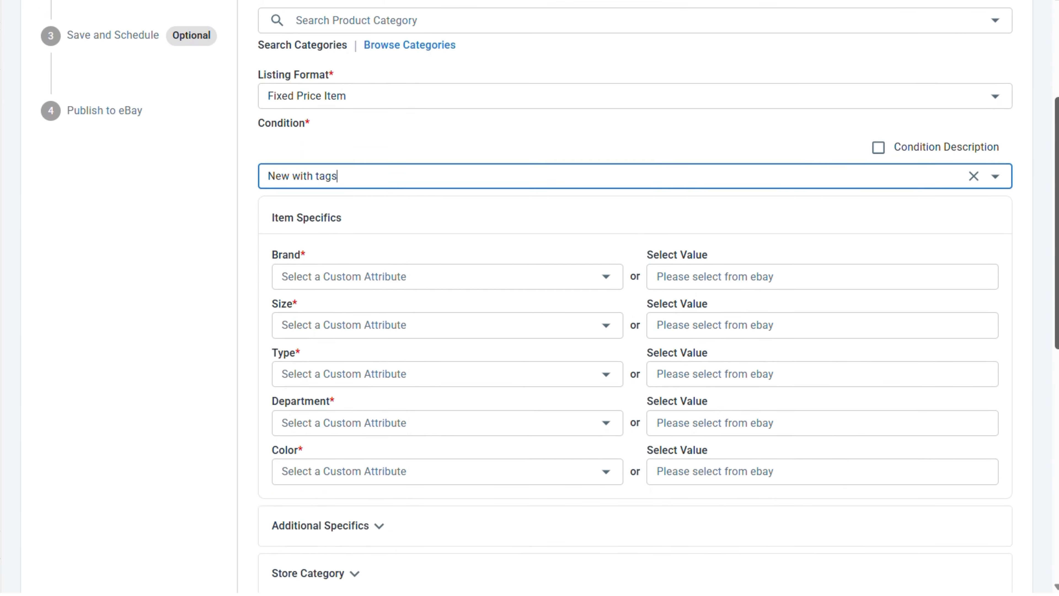
{"action": "scroll", "coordinate": [458, 234], "scroll_direction": "down", "scroll_amount": 1}
{"action": "left_click", "coordinate": [459, 225]}
{"action": "left_click", "coordinate": [326, 376]}
{"action": "left_click", "coordinate": [417, 271]}
{"action": "left_click_drag", "start_coordinate": [616, 350], "coordinate": [616, 494]}
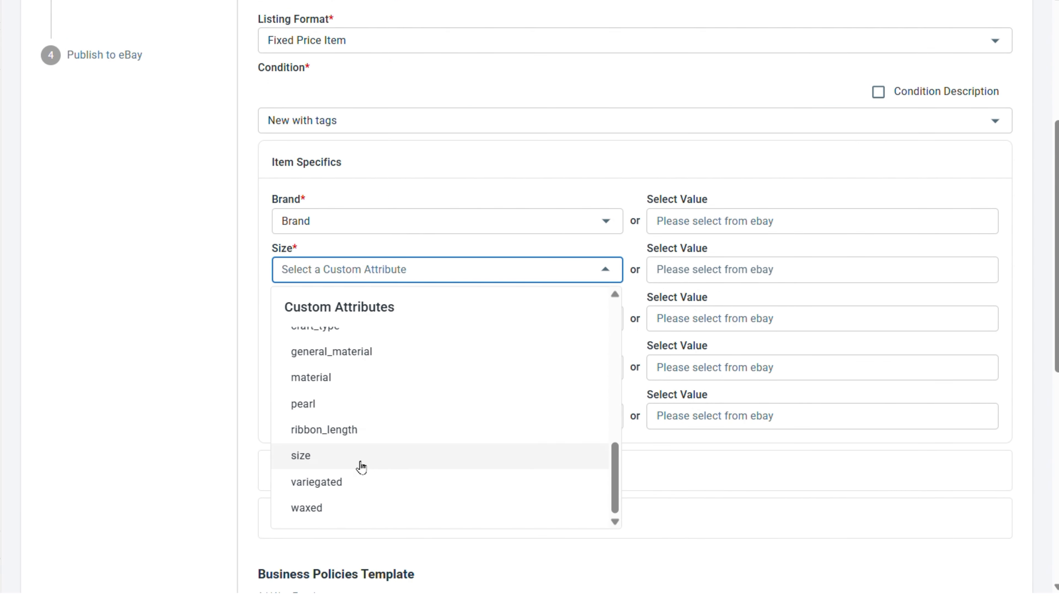
{"action": "left_click", "coordinate": [361, 466]}
{"action": "left_click", "coordinate": [368, 321]}
{"action": "left_click_drag", "start_coordinate": [615, 359], "coordinate": [619, 490]}
{"action": "left_click", "coordinate": [351, 474]}
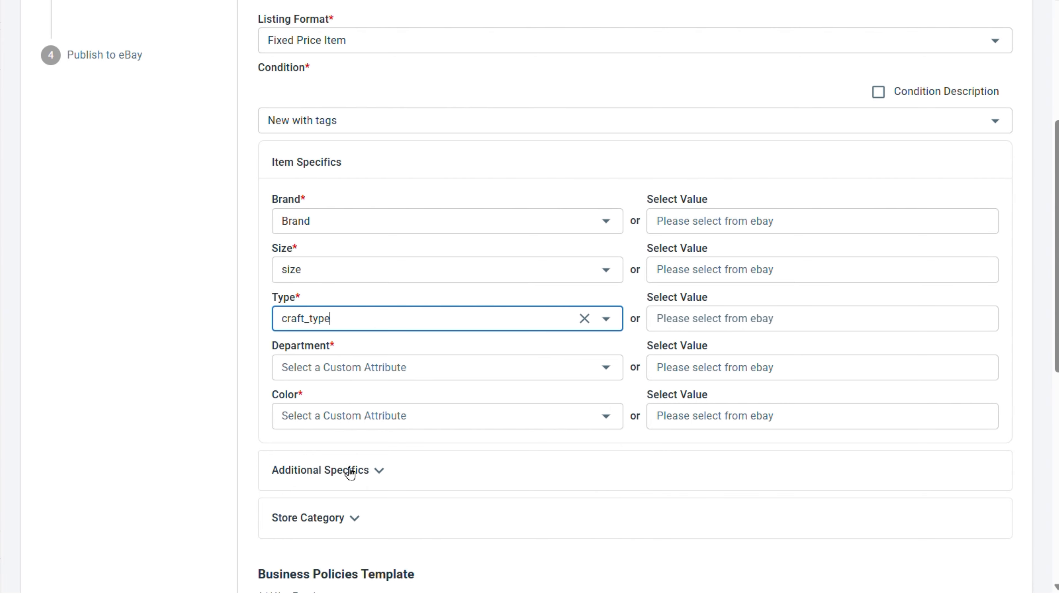
- Map the Department item specific to general_material and the Color item specific to the color attribute
{"action": "left_click", "coordinate": [602, 368]}
{"action": "scroll", "coordinate": [616, 210], "scroll_direction": "down", "scroll_amount": 2}
{"action": "scroll", "coordinate": [620, 254], "scroll_direction": "up", "scroll_amount": 2}
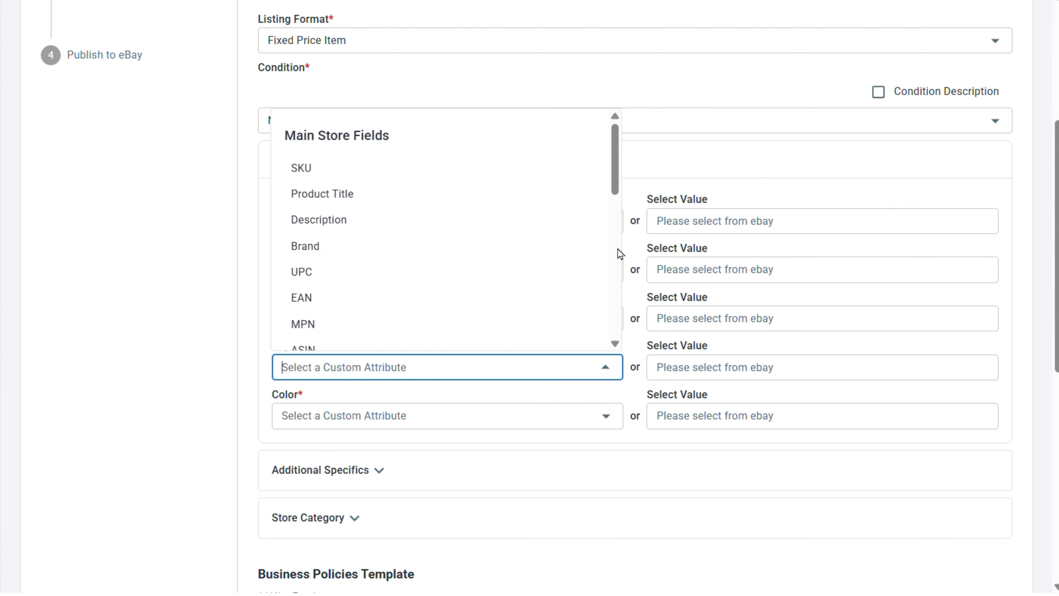
{"action": "scroll", "coordinate": [619, 254], "scroll_direction": "down", "scroll_amount": 8}
{"action": "left_click", "coordinate": [377, 289]}
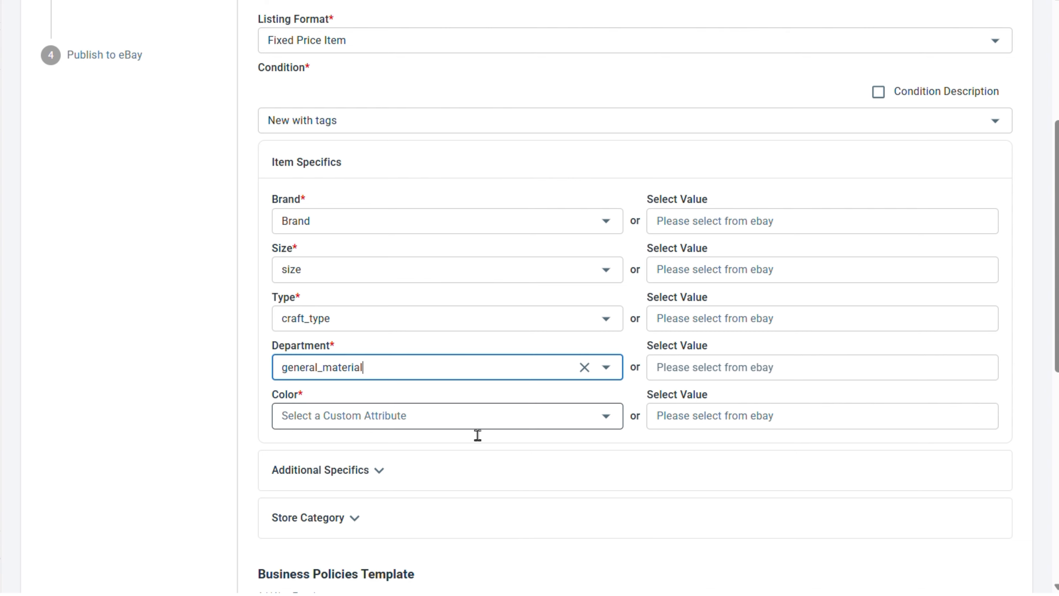
{"action": "left_click", "coordinate": [605, 417]}
{"action": "left_click_drag", "start_coordinate": [621, 260], "coordinate": [620, 343]}
{"action": "left_click", "coordinate": [321, 291]}
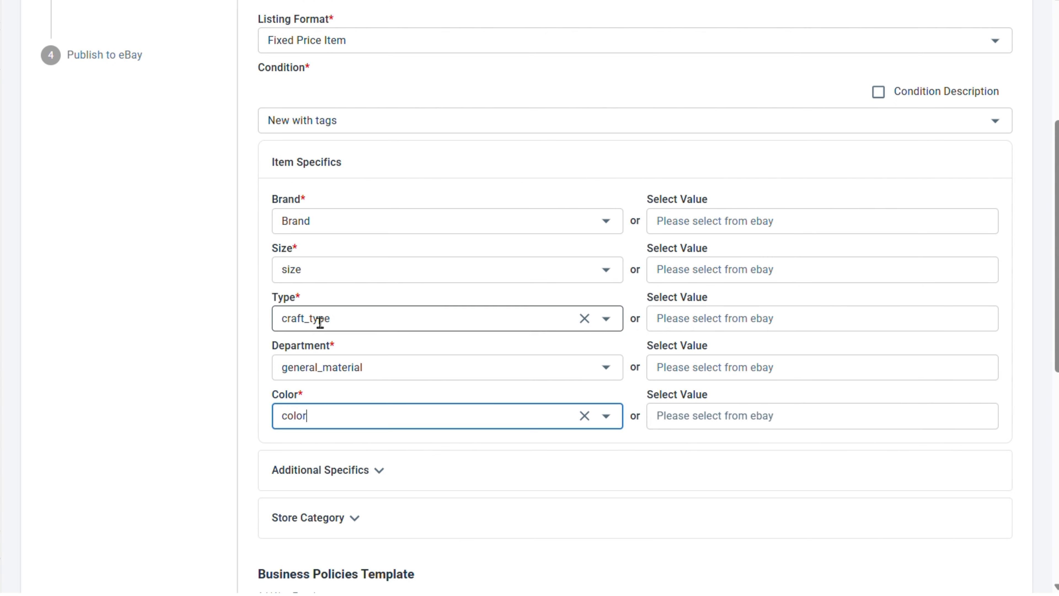
- Choose Standard Domestic Shipping – Flat Rate, Standard Buy It Now Payment Policy and 30-Day Domestic Returns Accepted as the business template's policies
{"action": "scroll", "coordinate": [478, 267], "scroll_direction": "down", "scroll_amount": 10}
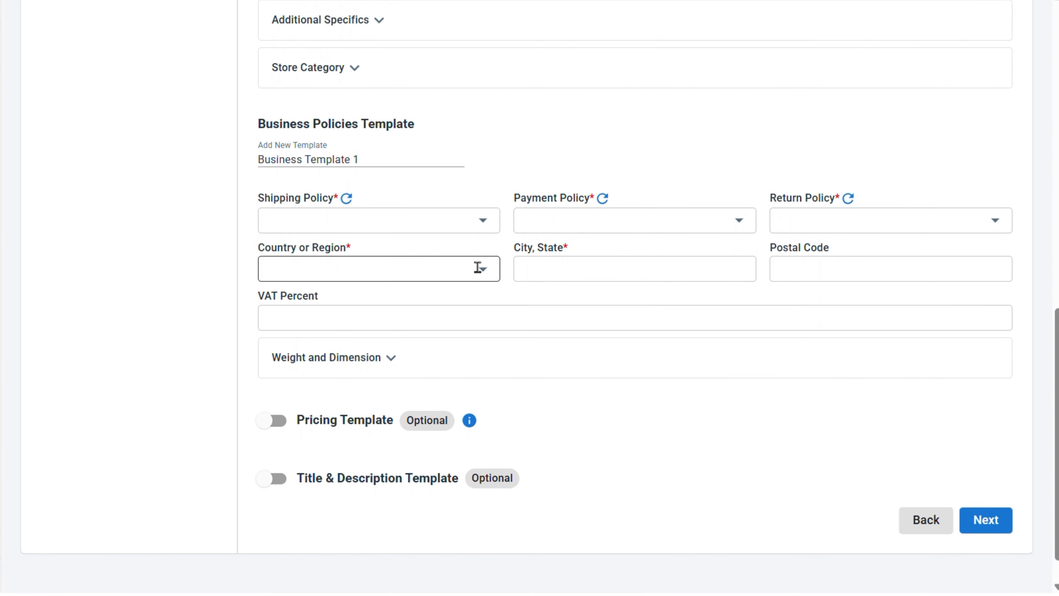
{"action": "left_click", "coordinate": [483, 221]}
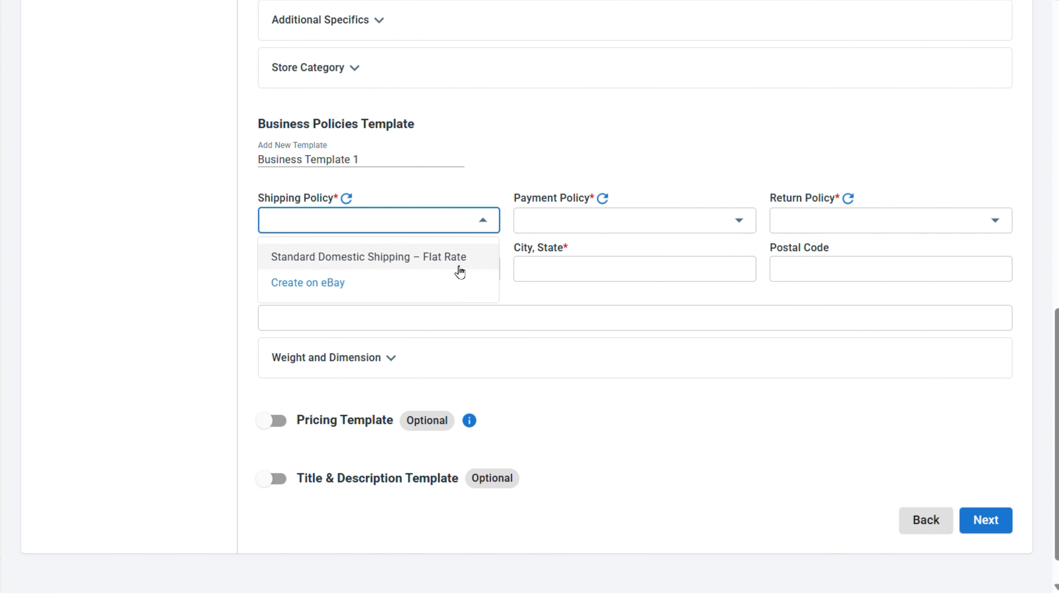
{"action": "left_click", "coordinate": [458, 259]}
{"action": "left_click", "coordinate": [605, 227]}
{"action": "left_click", "coordinate": [727, 267]}
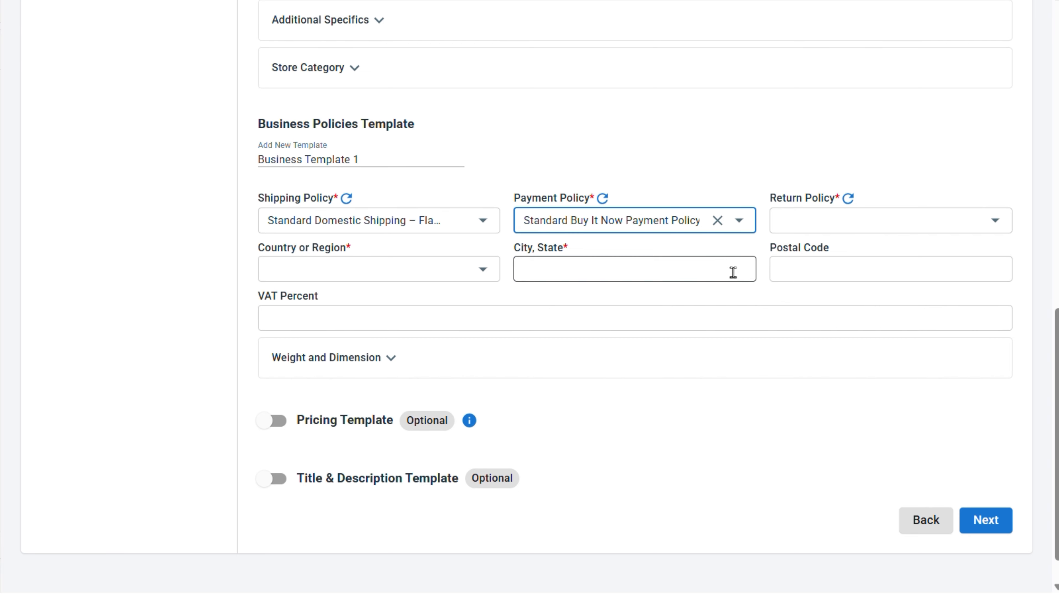
{"action": "left_click", "coordinate": [858, 222]}
{"action": "left_click", "coordinate": [864, 256]}
- Set the business template's country to United States and its city/state to Texas
{"action": "left_click", "coordinate": [423, 271]}
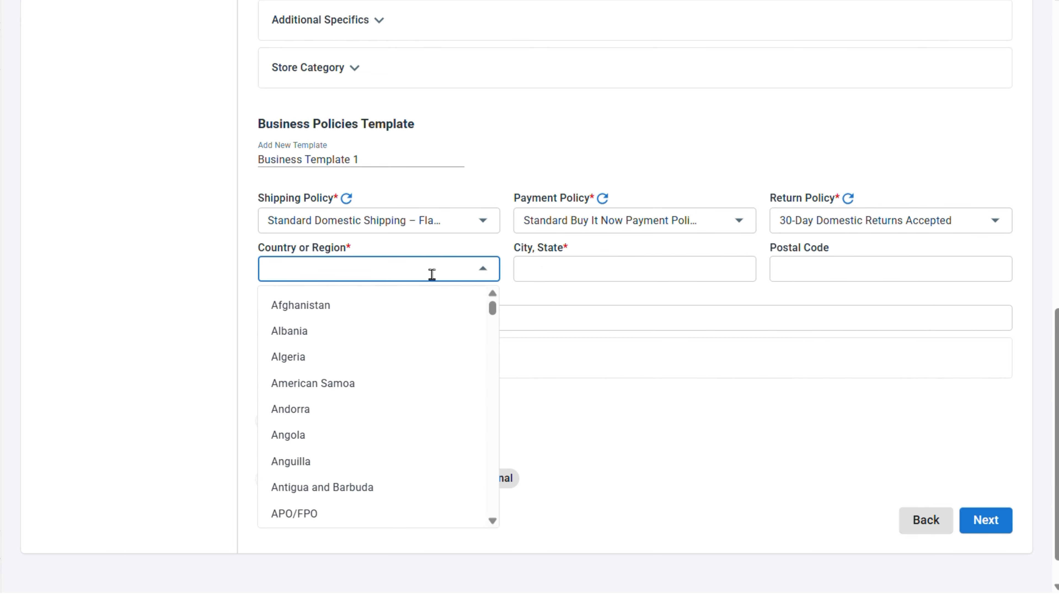
{"action": "type", "text": "ui"}
{"action": "key", "text": "BackSpace"}
{"action": "type", "text": "nit"}
{"action": "left_click", "coordinate": [325, 356]}
{"action": "left_click", "coordinate": [635, 276]}
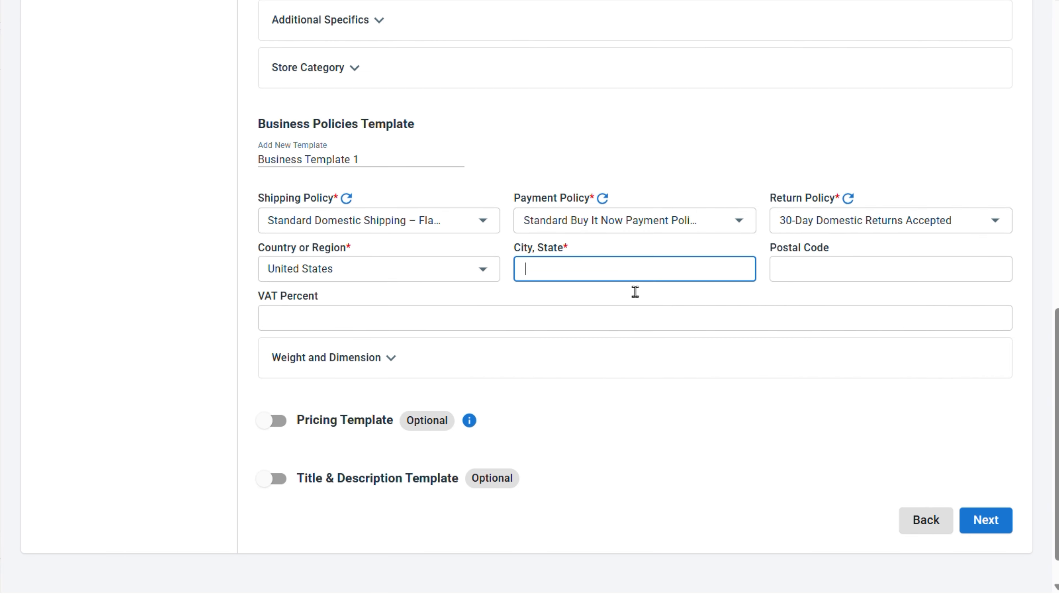
{"action": "type", "text": "Texas"}
{"action": "left_click", "coordinate": [619, 303]}
- Enable the pricing template with a price increase of 5 as a fixed amount and continue to the scheduling stage
{"action": "scroll", "coordinate": [657, 375], "scroll_direction": "down", "scroll_amount": 1}
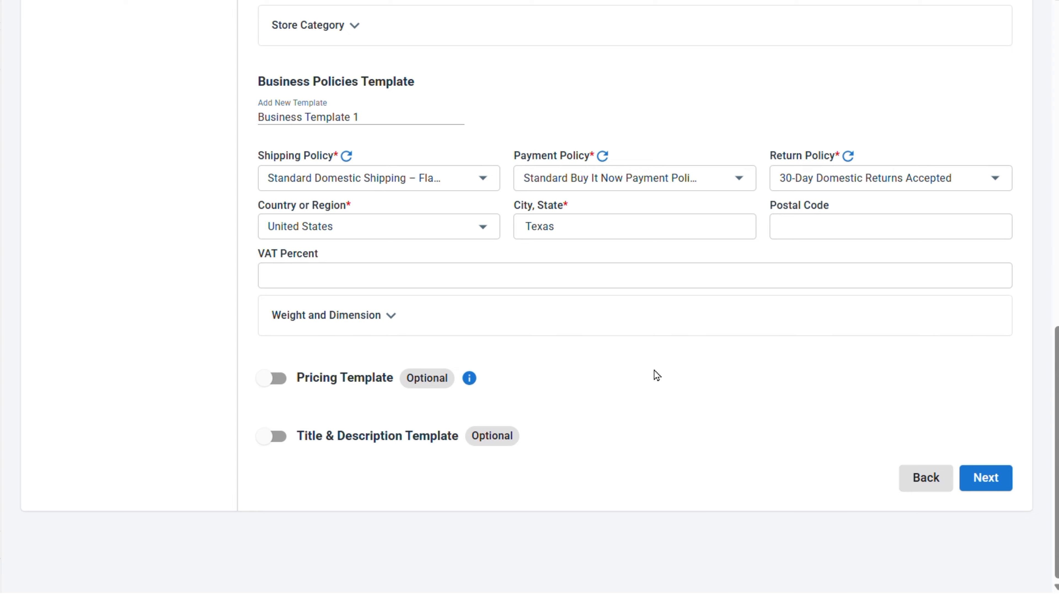
{"action": "left_click", "coordinate": [366, 383]}
{"action": "scroll", "coordinate": [1046, 363], "scroll_direction": "down", "scroll_amount": 6}
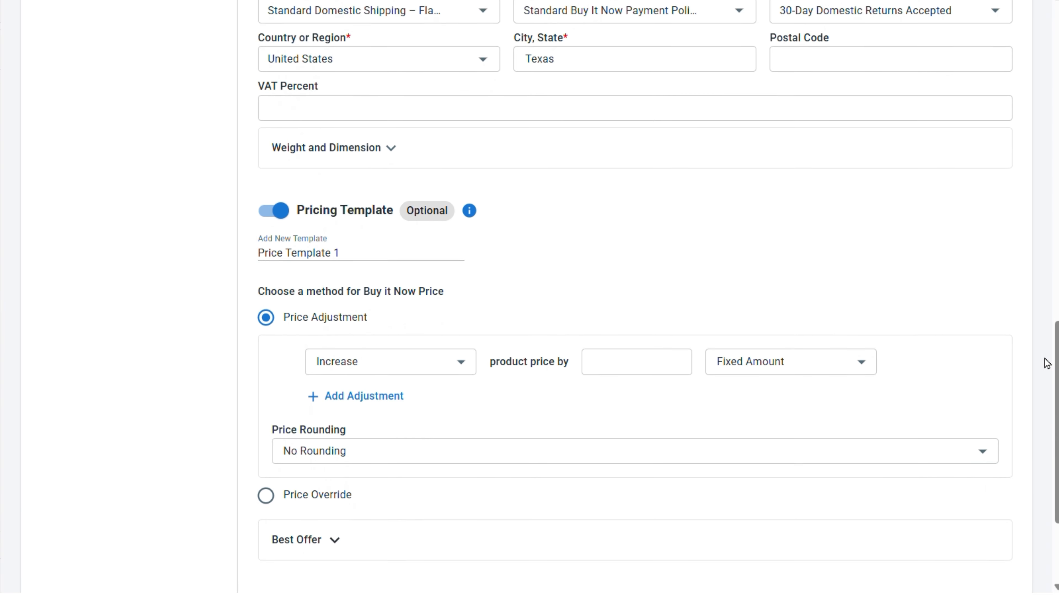
{"action": "left_click", "coordinate": [393, 279]}
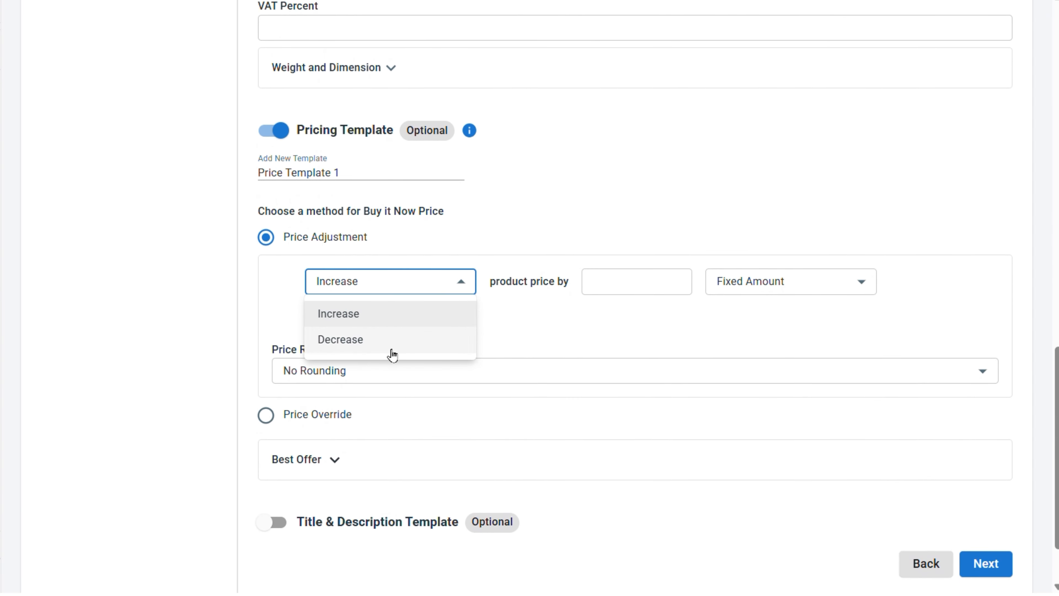
{"action": "left_click", "coordinate": [756, 288]}
{"action": "left_click", "coordinate": [753, 283]}
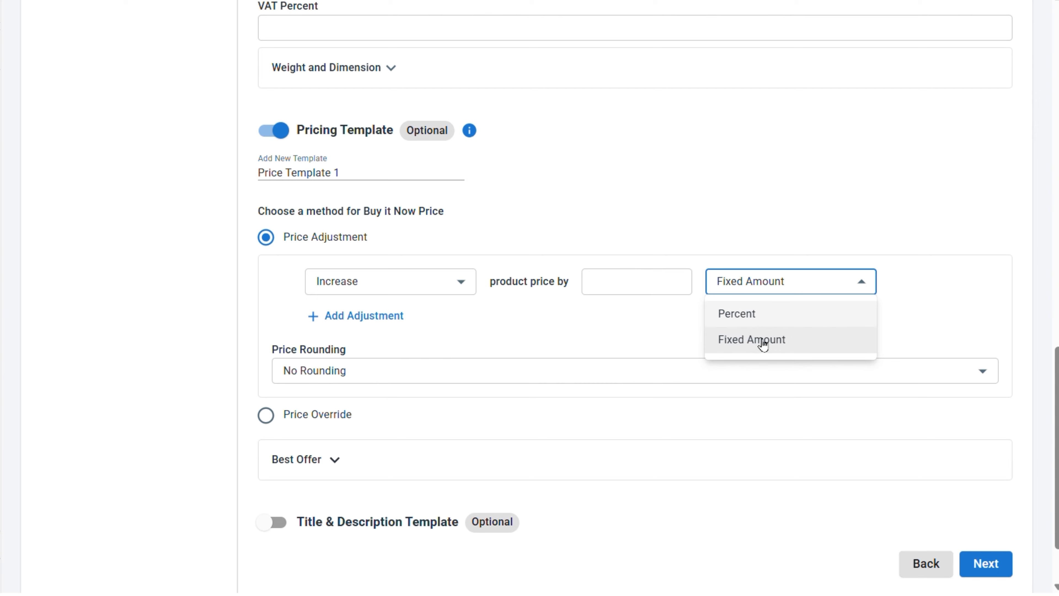
{"action": "left_click", "coordinate": [630, 286]}
{"action": "type", "text": "5"}
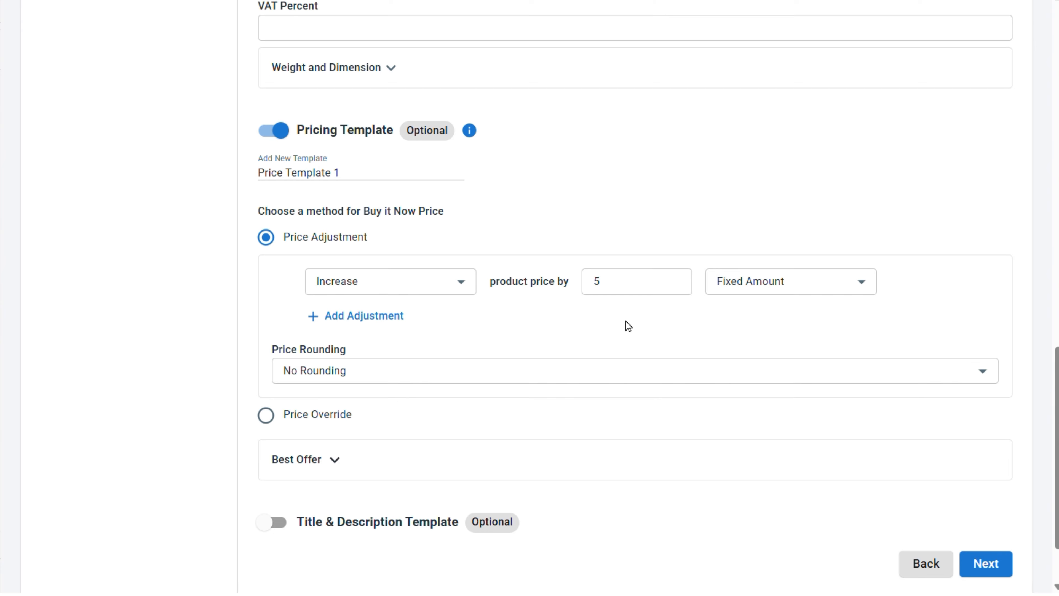
{"action": "scroll", "coordinate": [1047, 424], "scroll_direction": "down", "scroll_amount": 2}
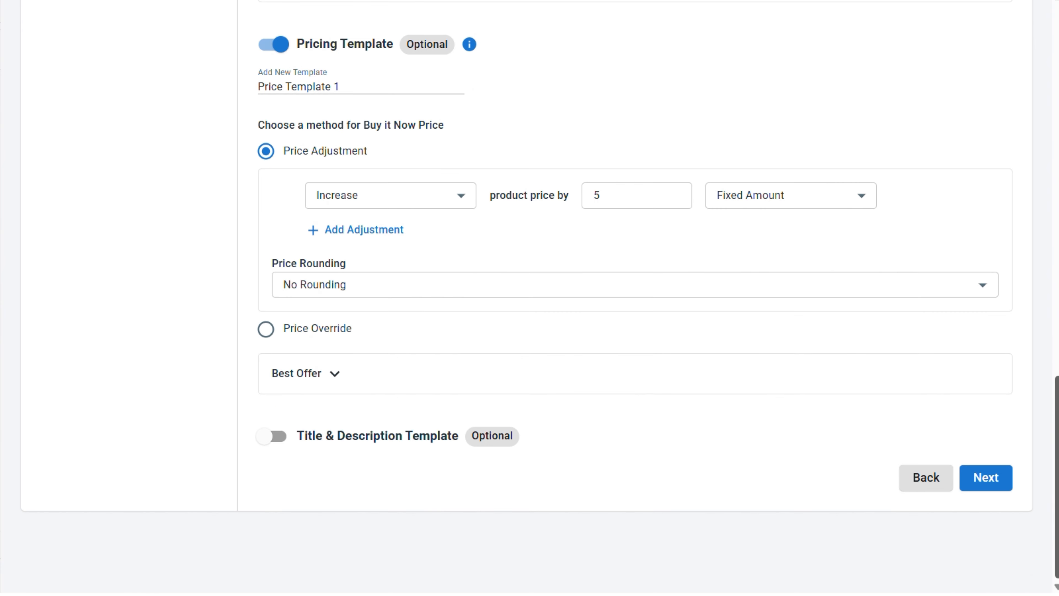
{"action": "left_click", "coordinate": [986, 479]}
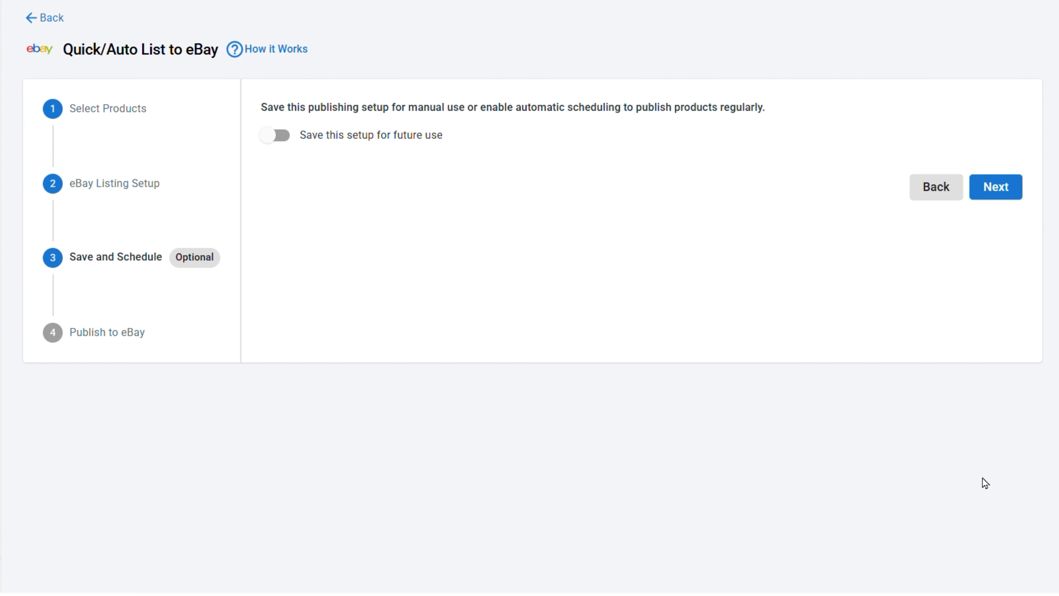
- Save the setup for future use with automatic weekly publishing on Monday at 12:00, (UTC-10:00) Hawaii, and continue to the publishing stage
{"action": "left_click", "coordinate": [294, 147]}
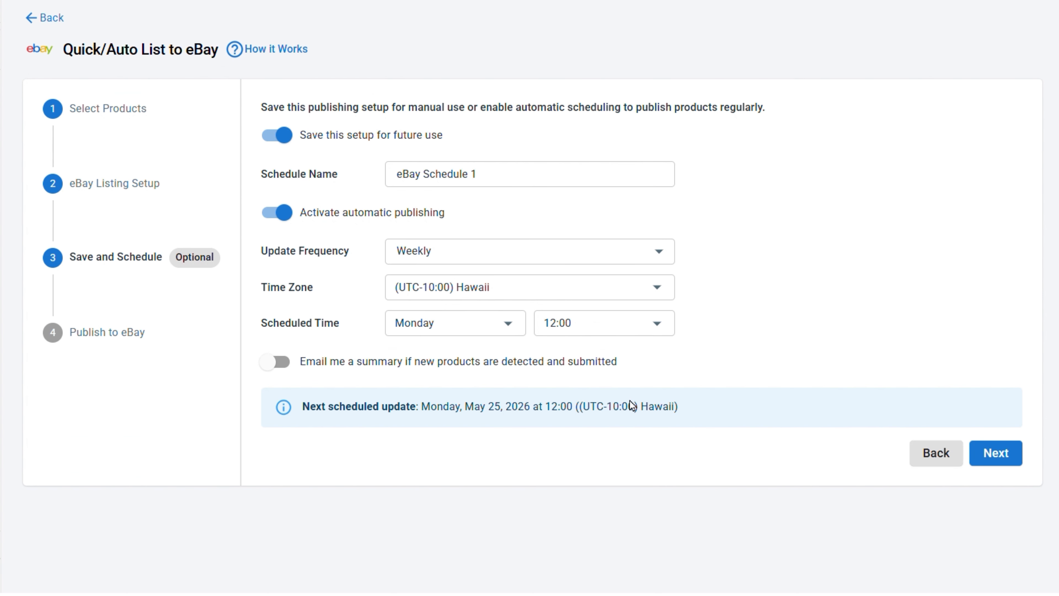
{"action": "left_click", "coordinate": [995, 454]}
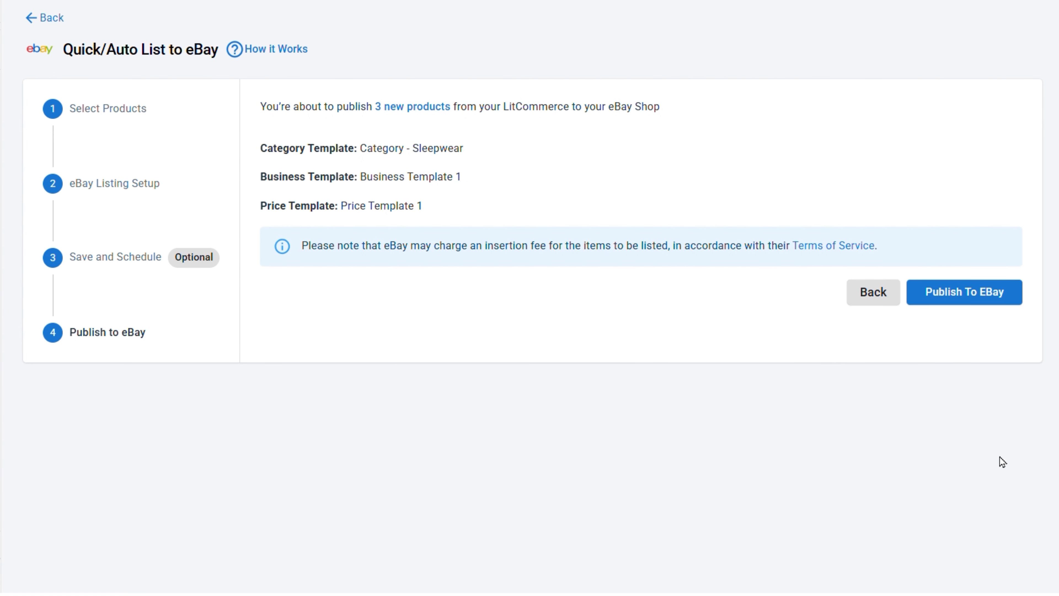